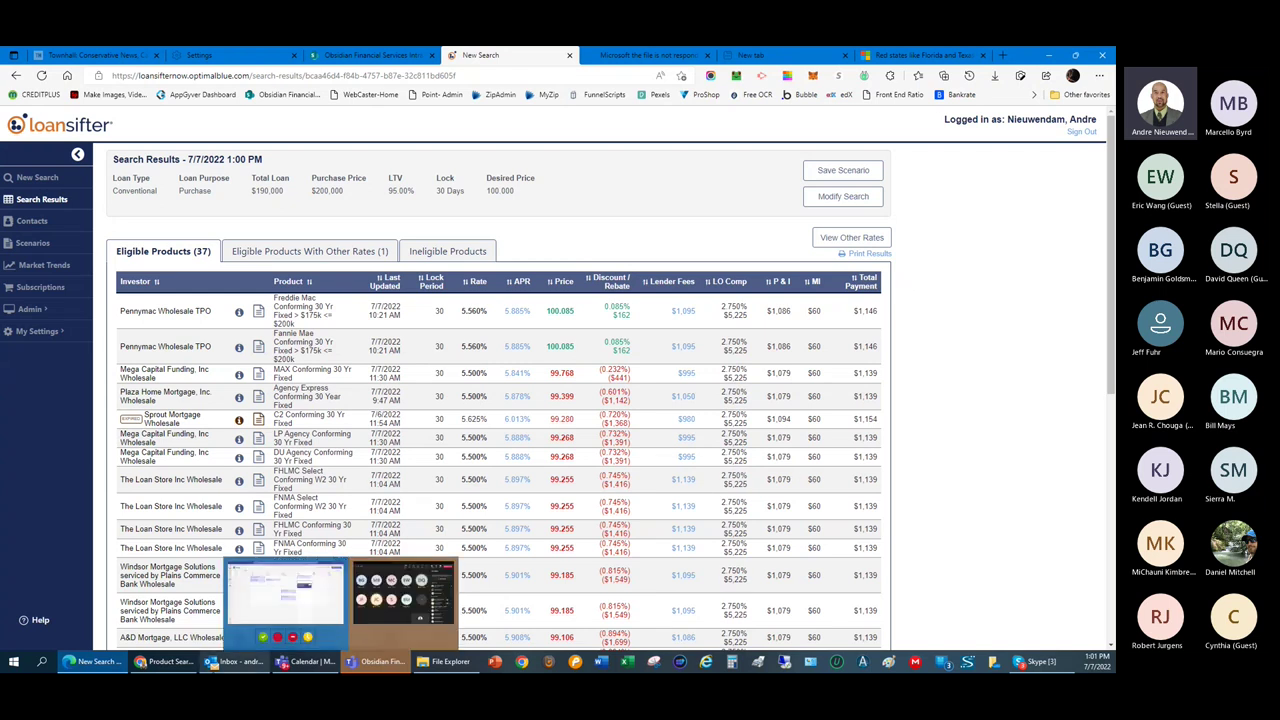
- Switch to the Optimal Blue product search results and review the re-submit options and eligible products
left_click(168, 632)
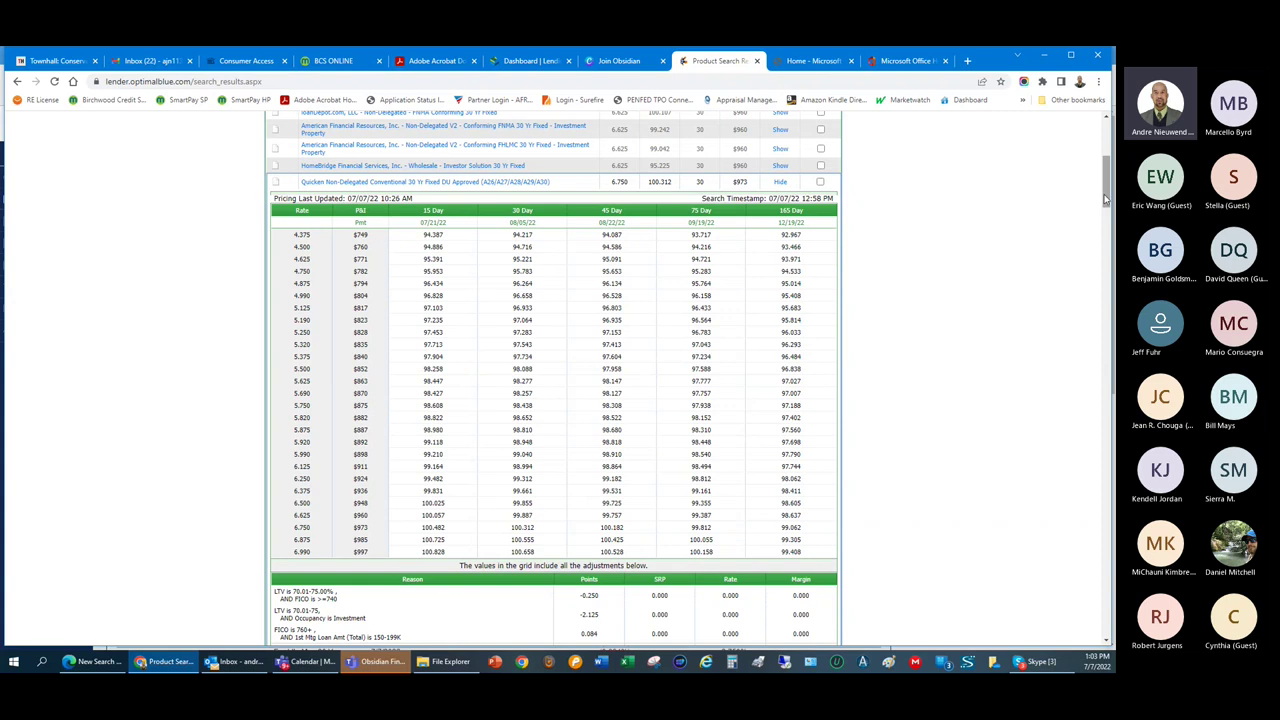
left_click_drag(1105, 199, 1108, 146)
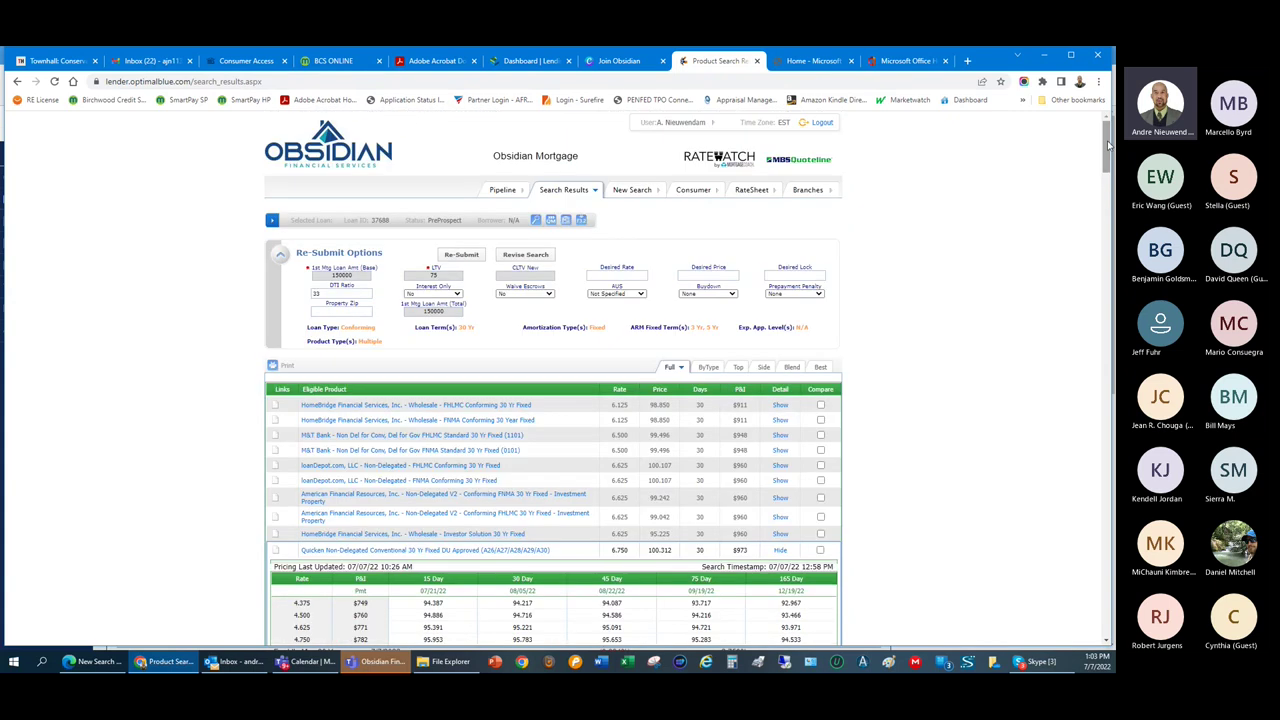
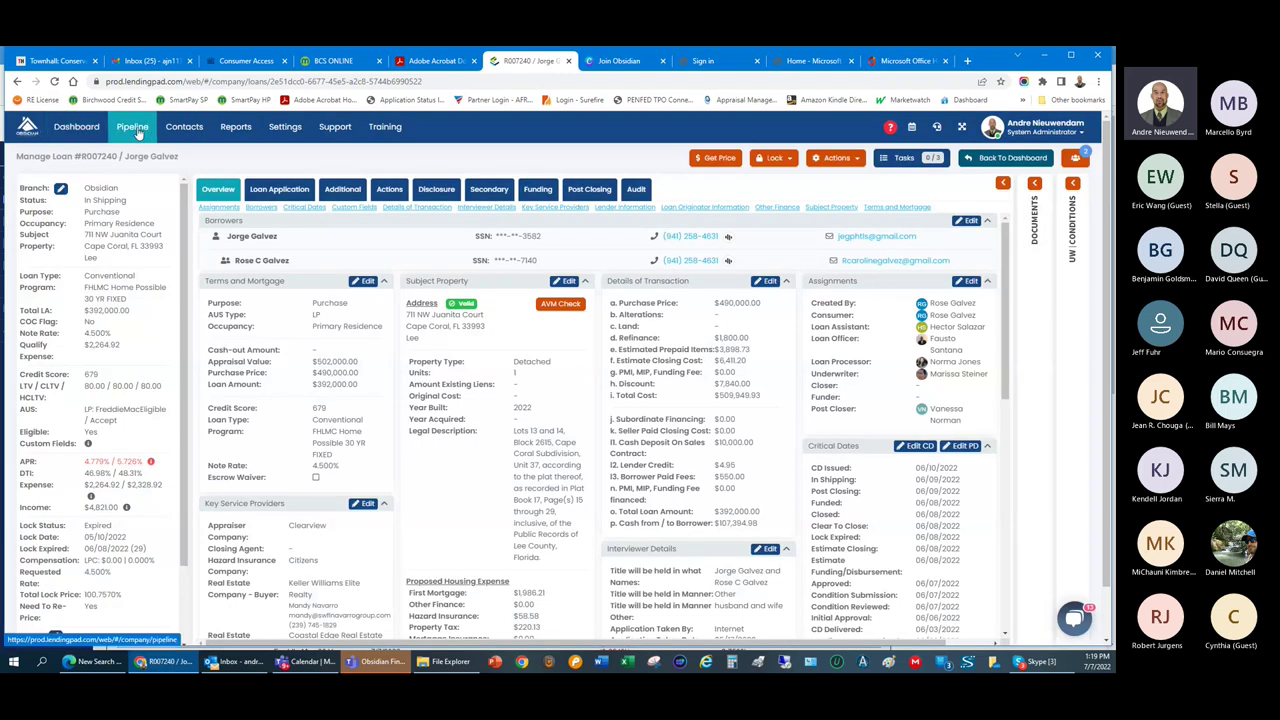
- View the LendingPad loan pipeline, return to the dashboard and open the recently modified loan in Condition Submission status
left_click(137, 132)
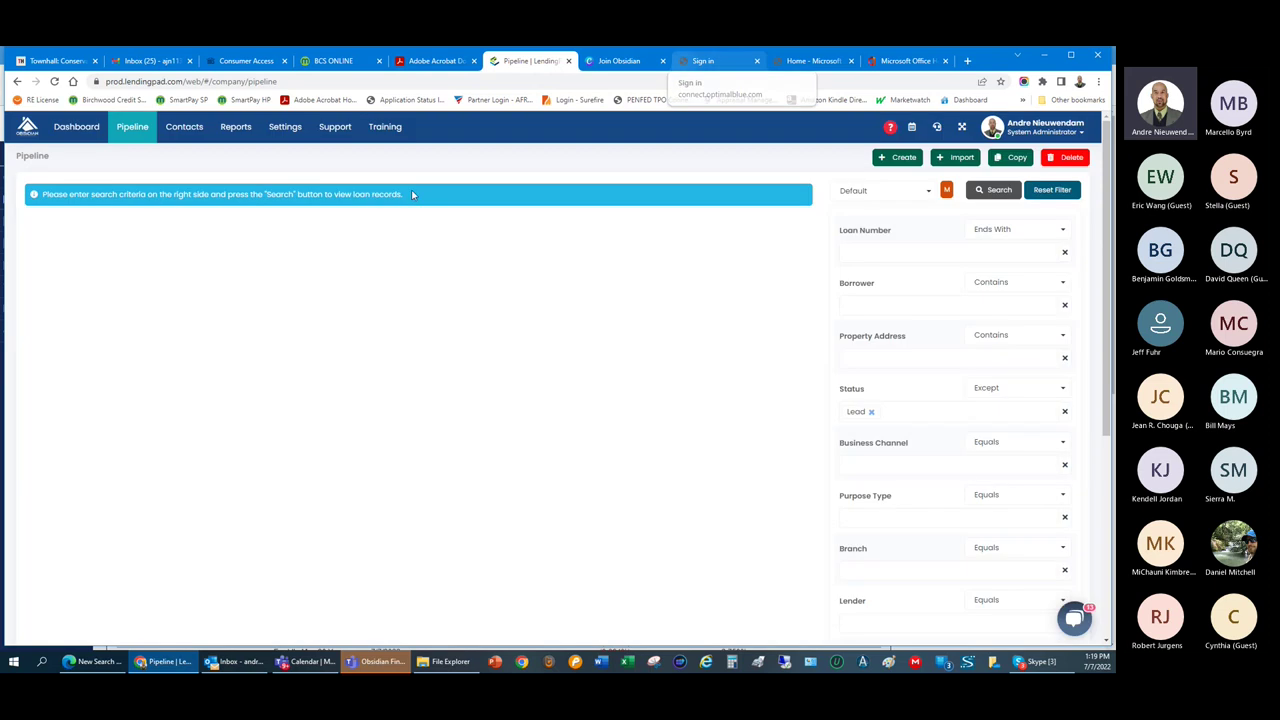
left_click(90, 128)
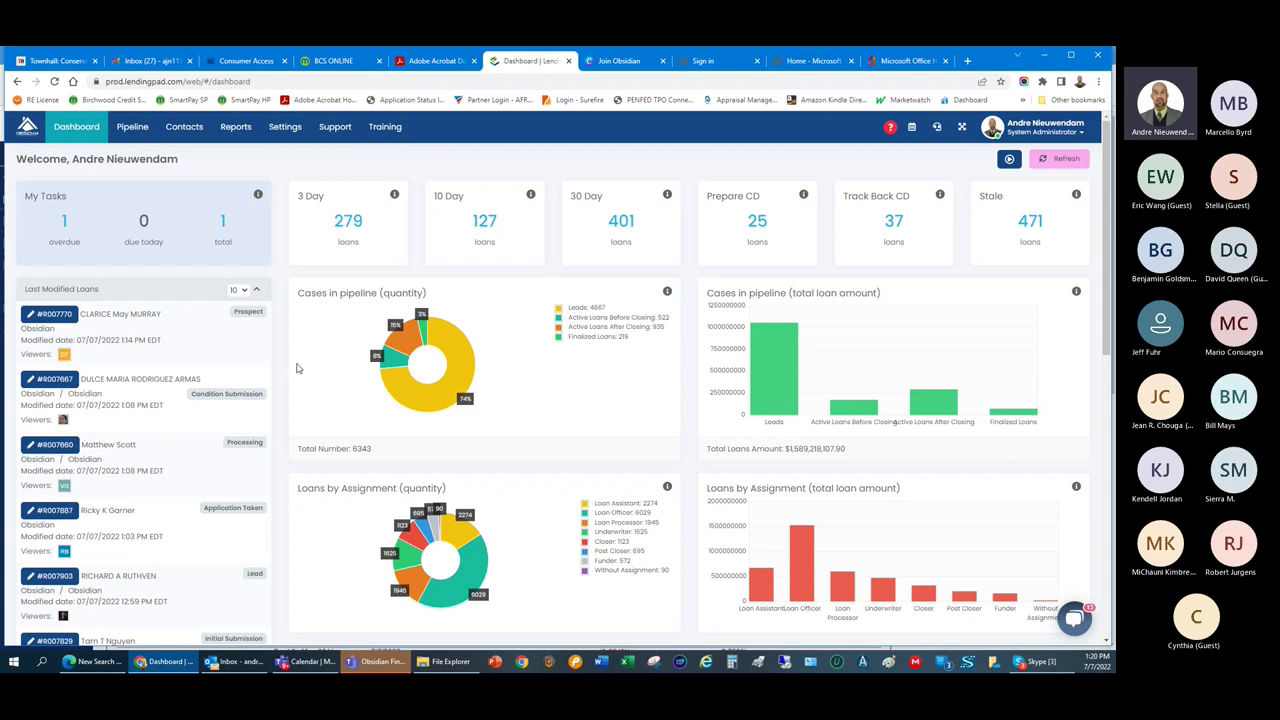
left_click(56, 380)
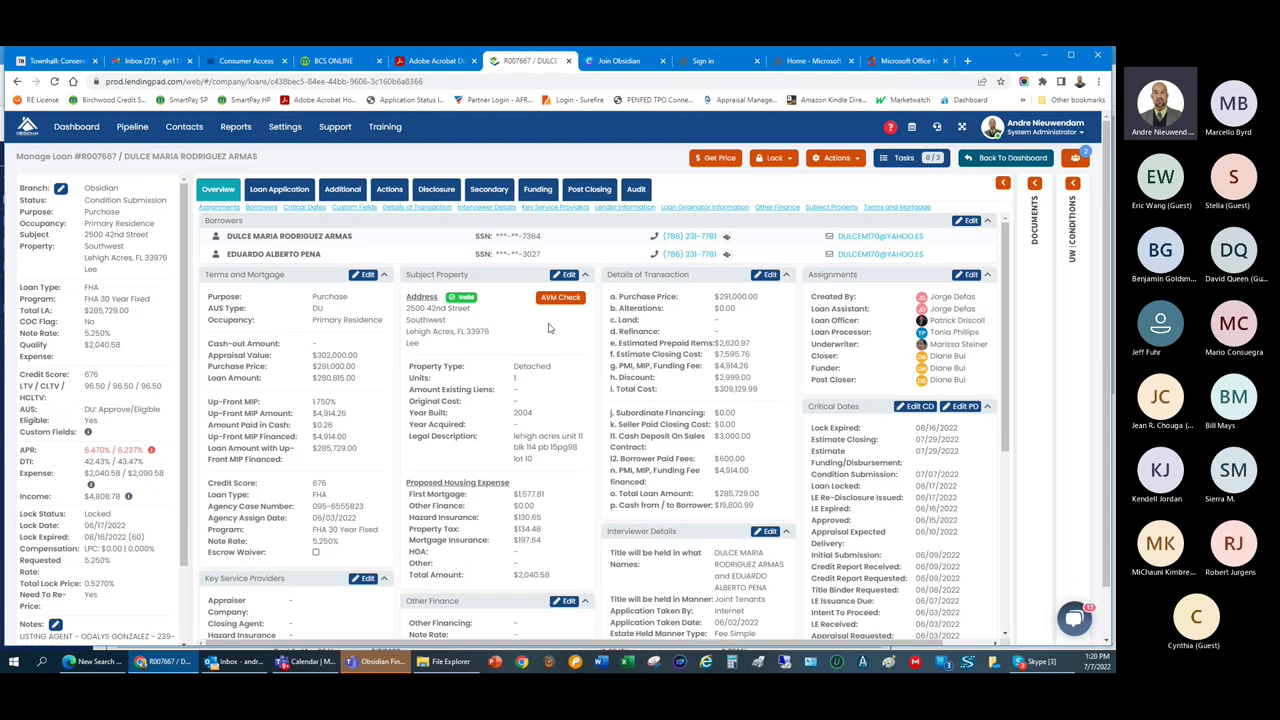
- Examine the credit report request form among the loan's actions and close it without sending
left_click(390, 192)
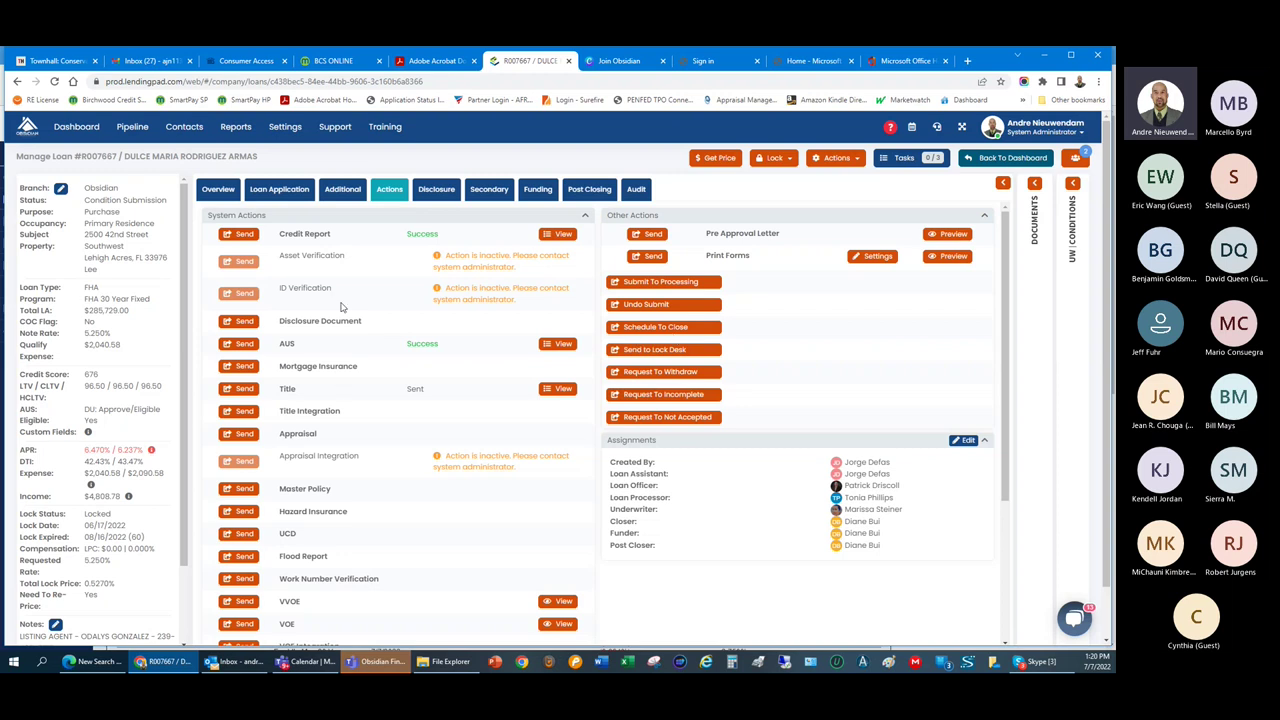
left_click(240, 234)
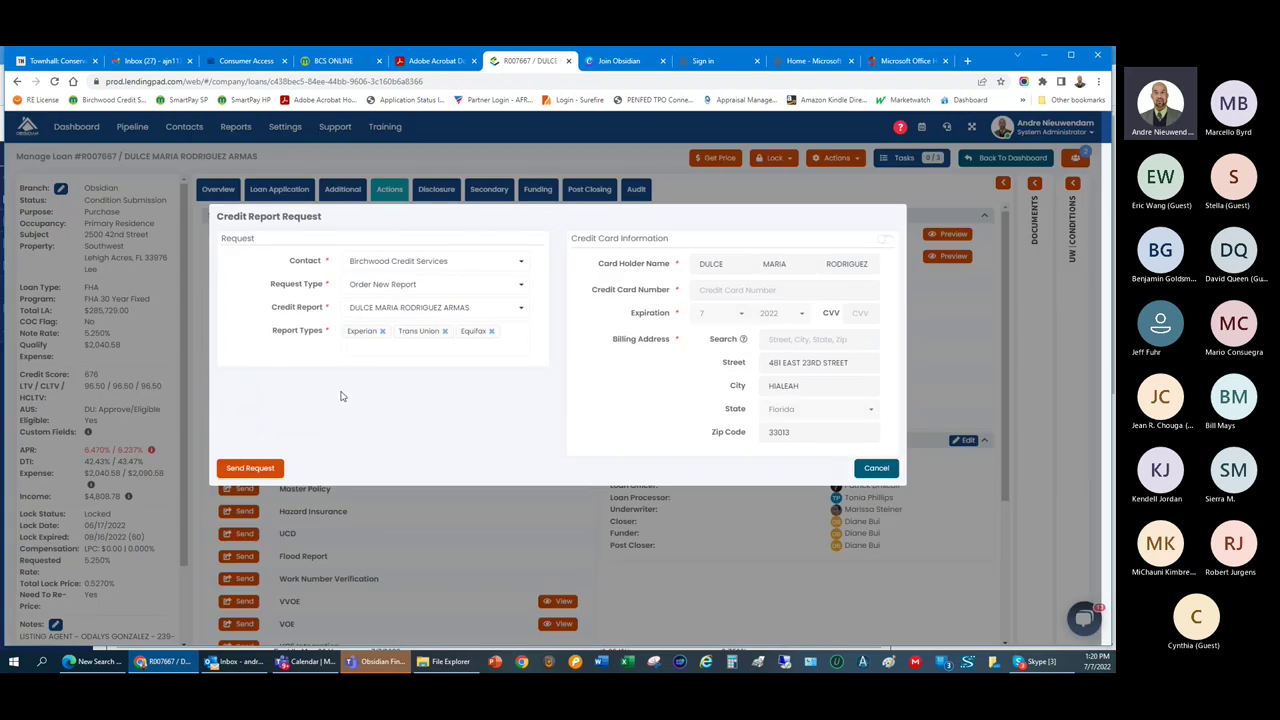
left_click(876, 467)
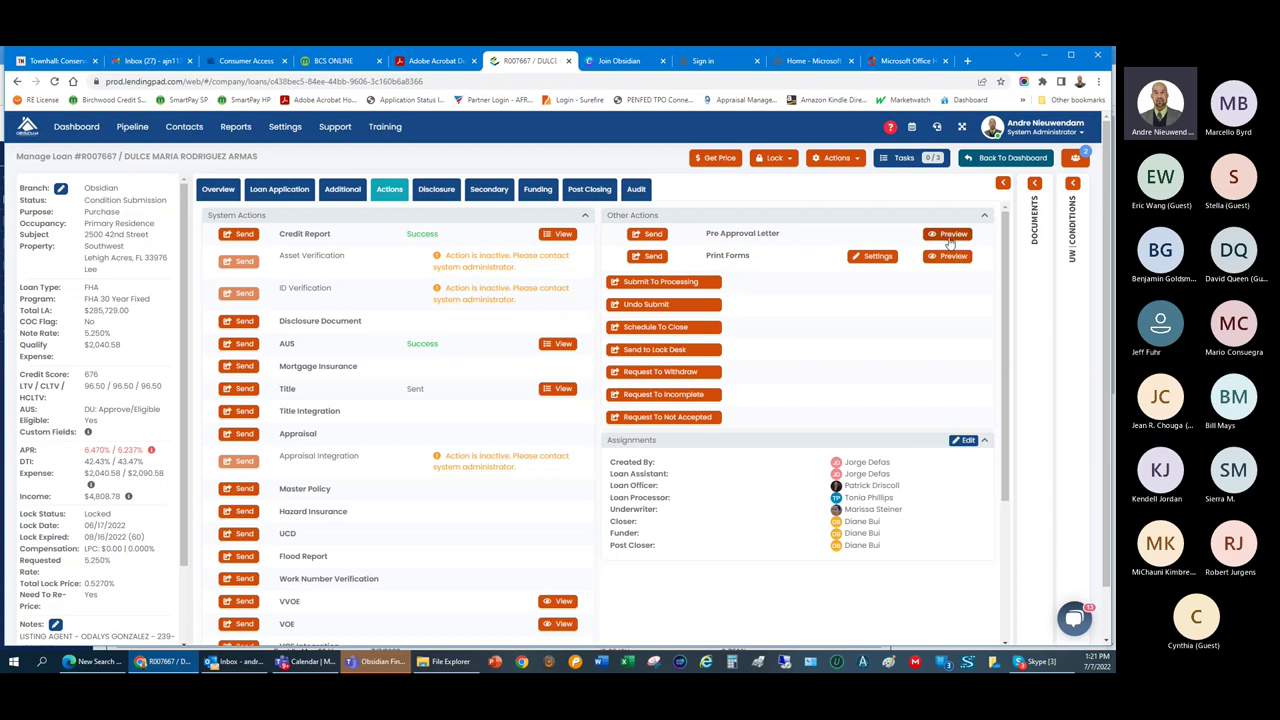
- Preview the loan's pre-approval letter and review its email to the borrower, leaving the message unsent
left_click(950, 238)
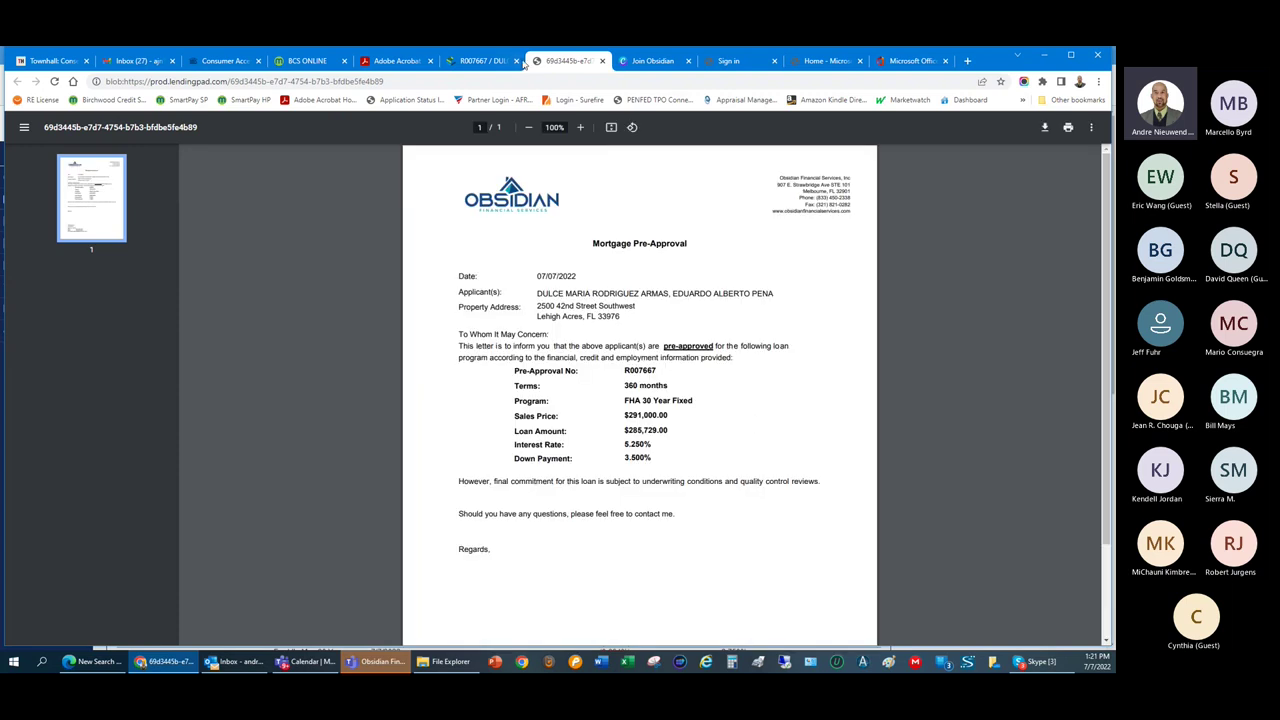
left_click(499, 62)
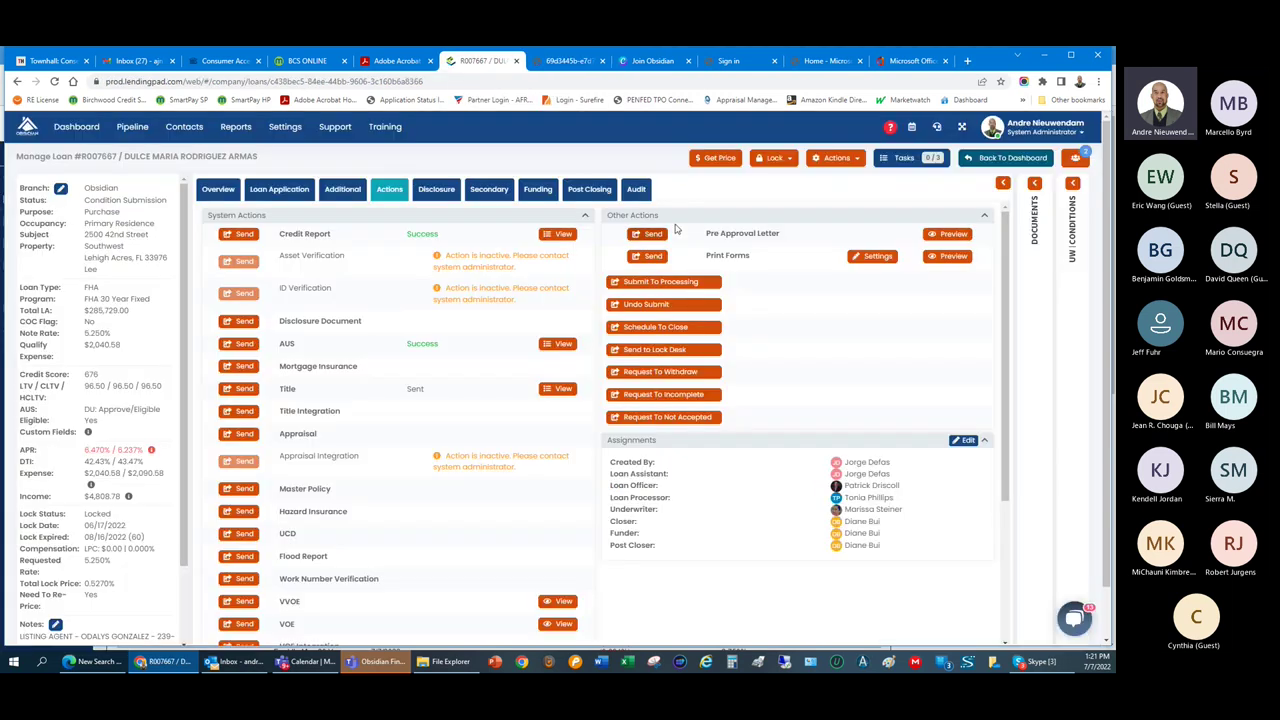
left_click(653, 234)
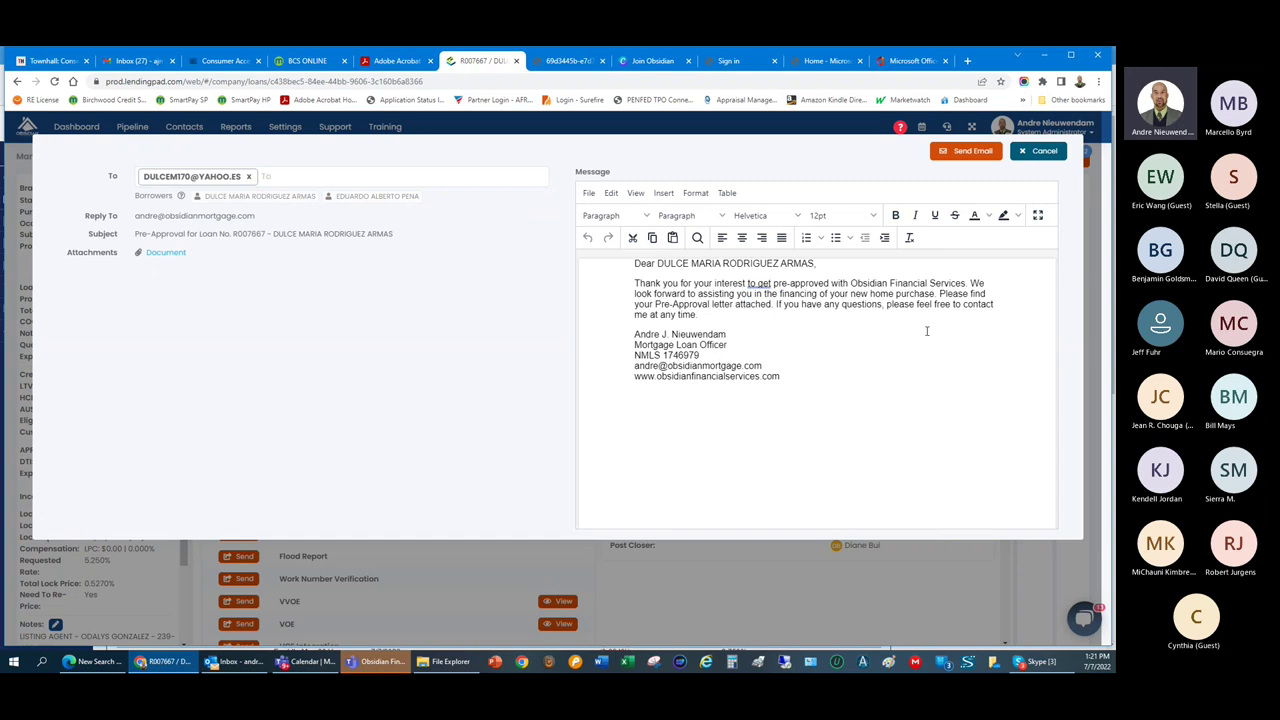
left_click(1044, 151)
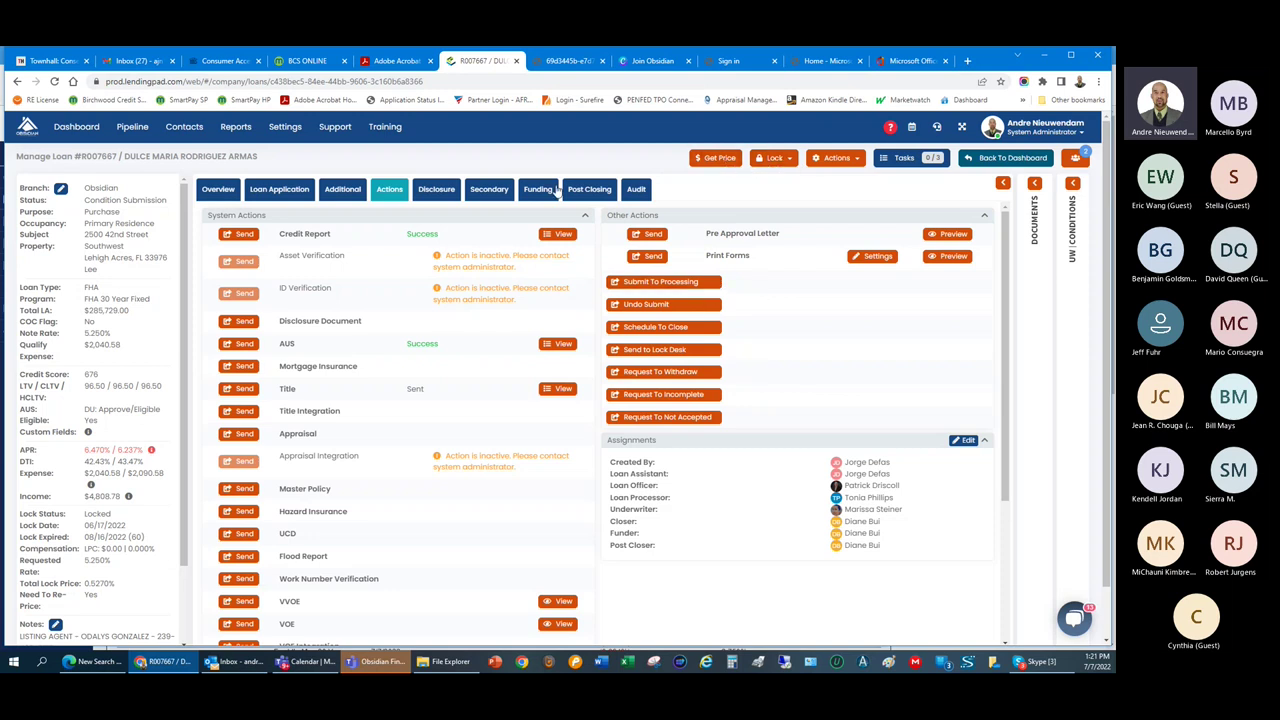
- Get product pricing for the loan with the delivery type set to Delegated, and close the pricing window after reviewing the qualified products
left_click(701, 160)
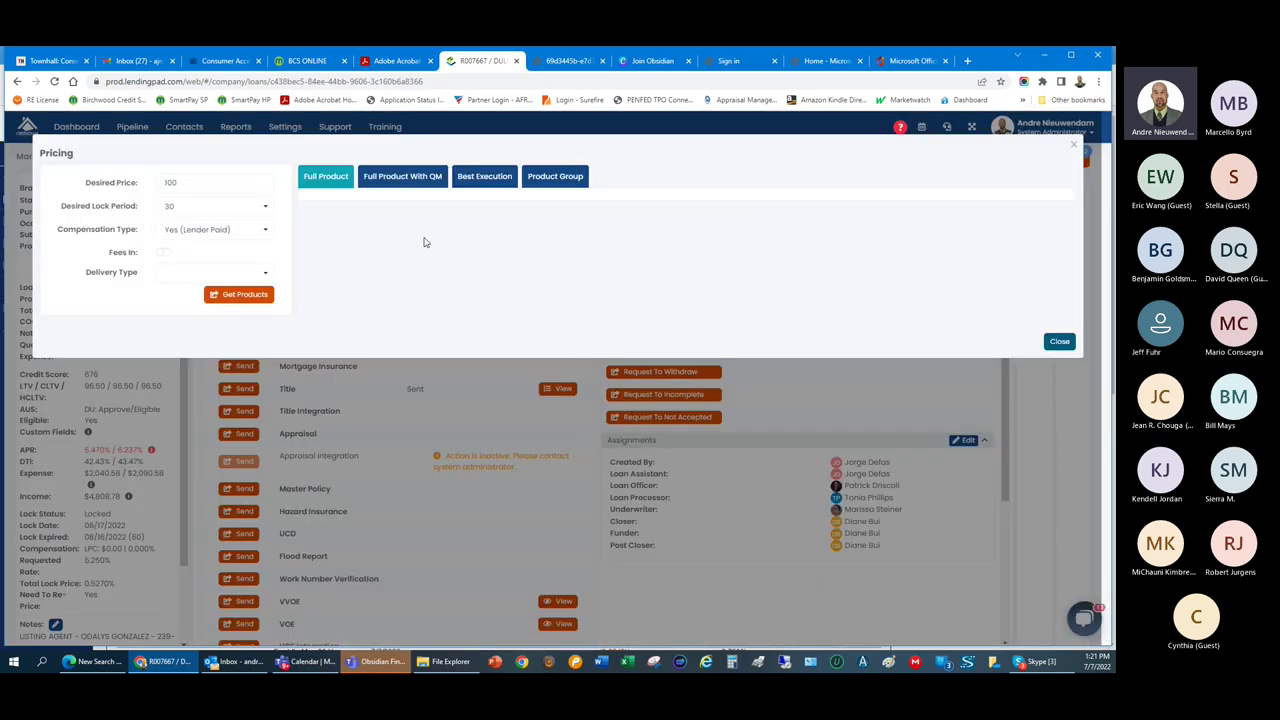
left_click(240, 274)
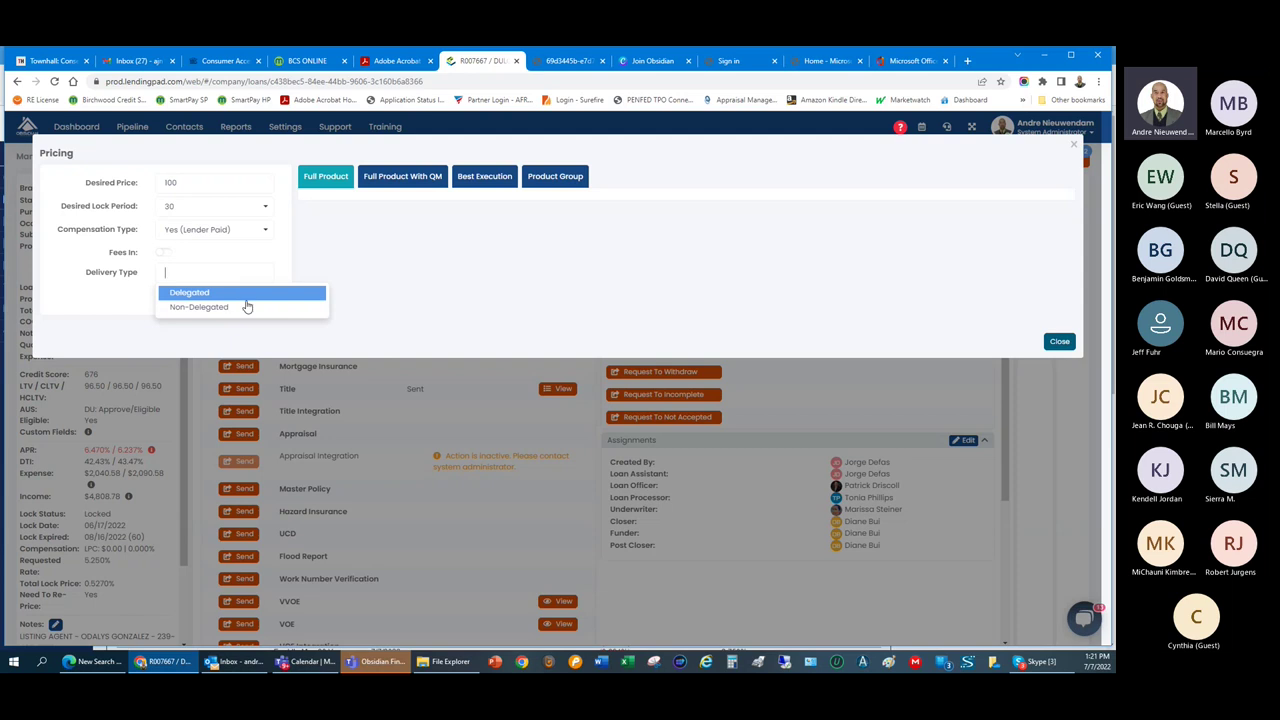
left_click(241, 297)
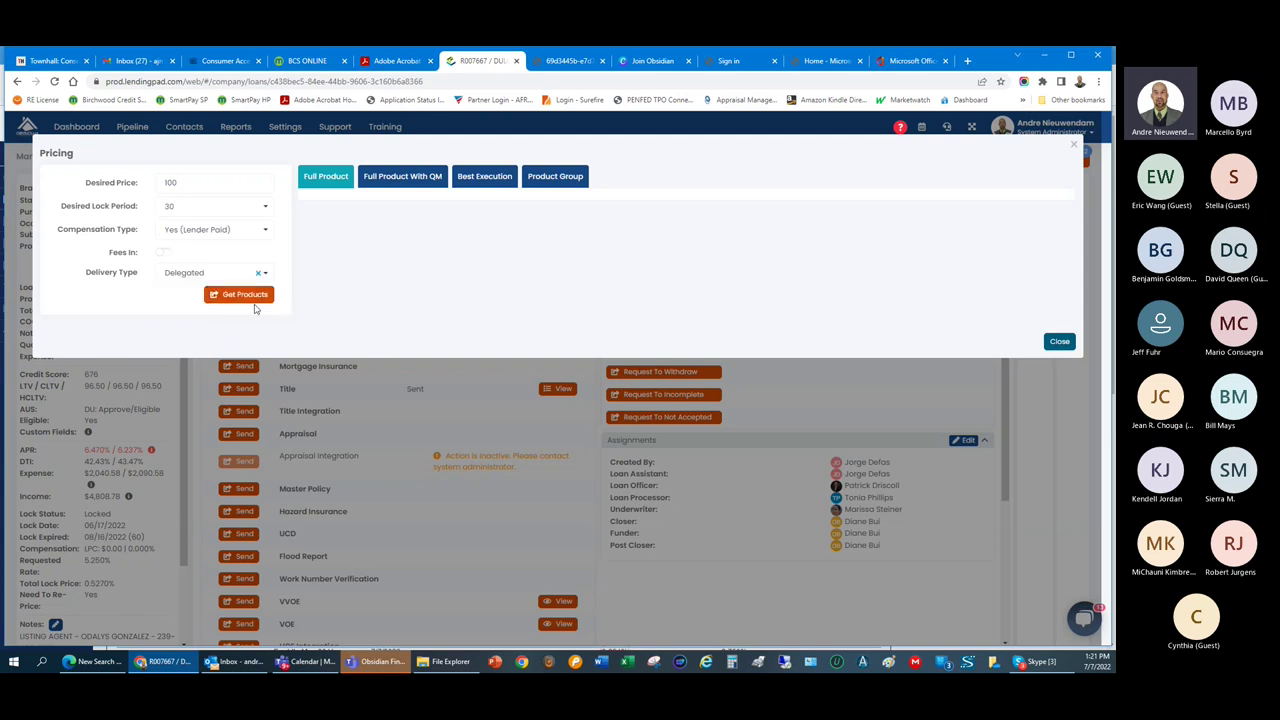
left_click(256, 303)
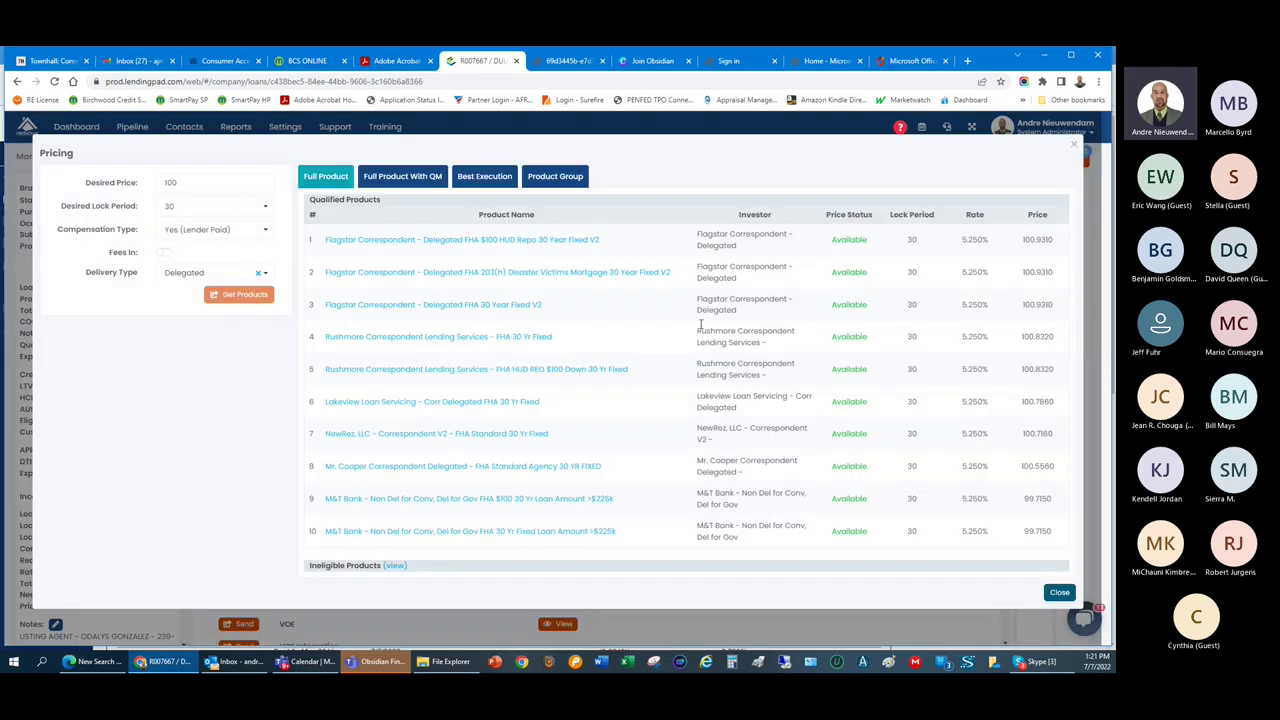
left_click(1060, 593)
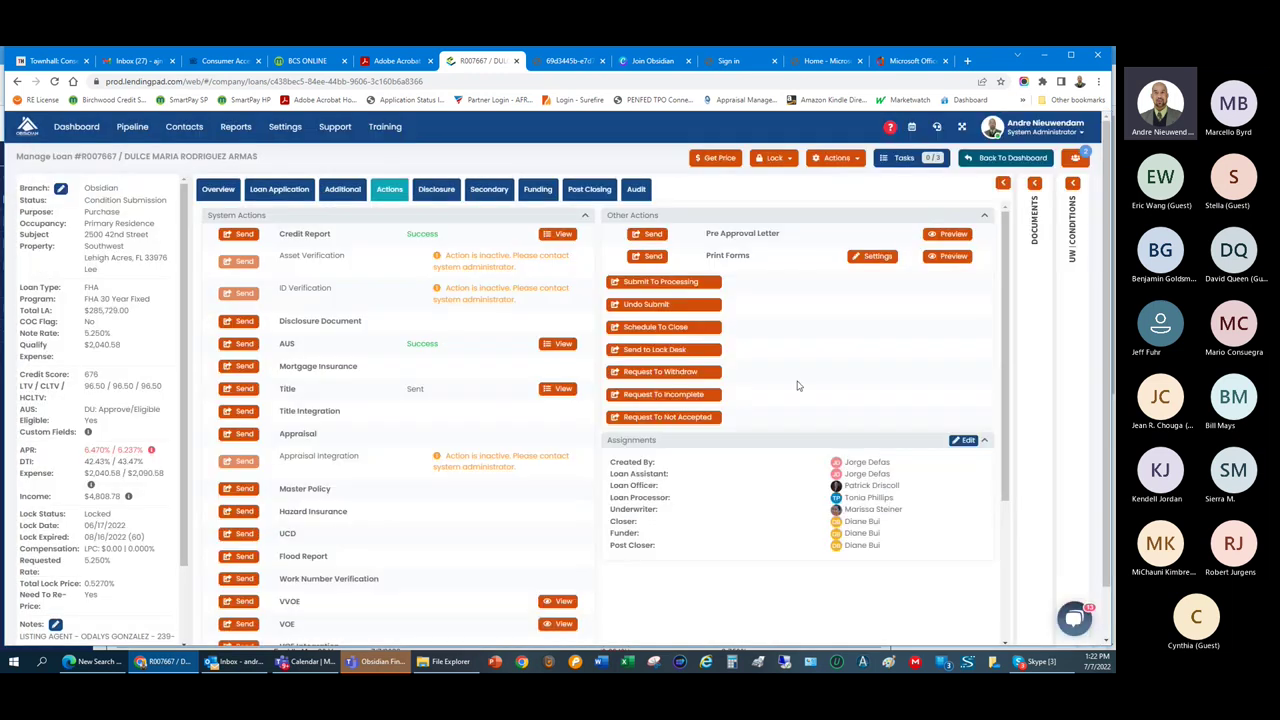
- Switch to the Surefire login page and sign in with the saved account password
left_click(652, 61)
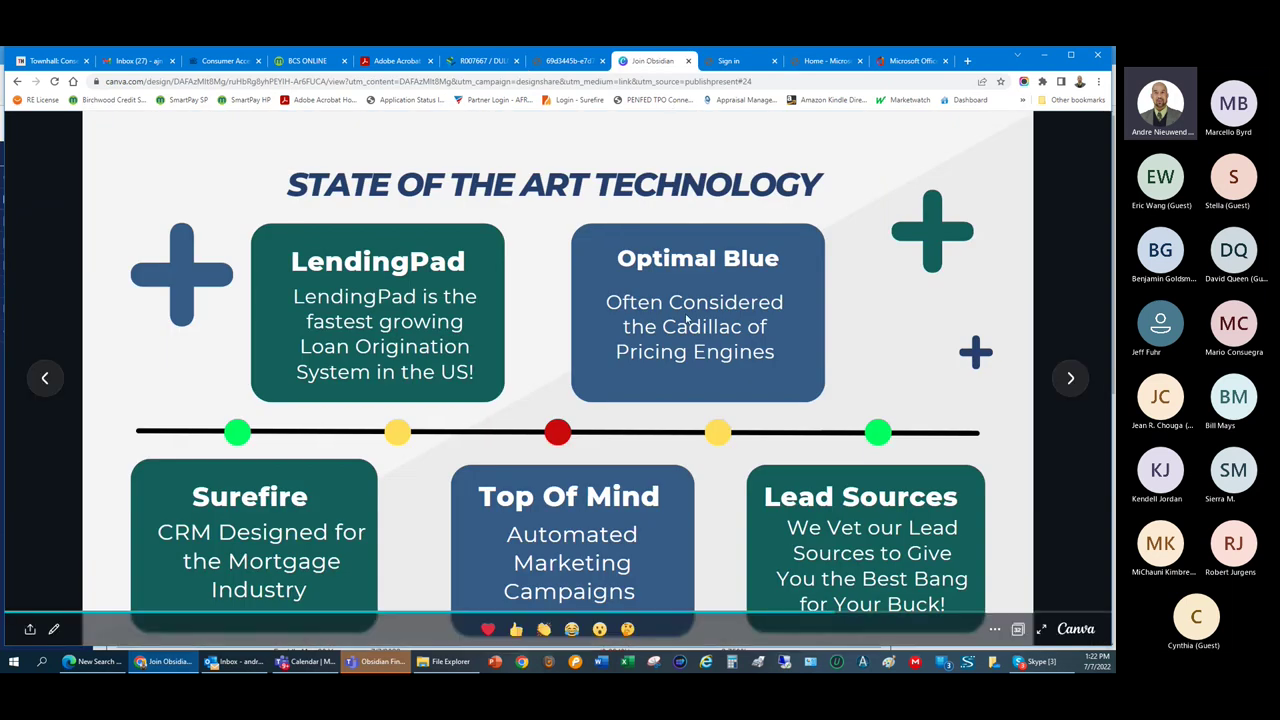
left_click(750, 63)
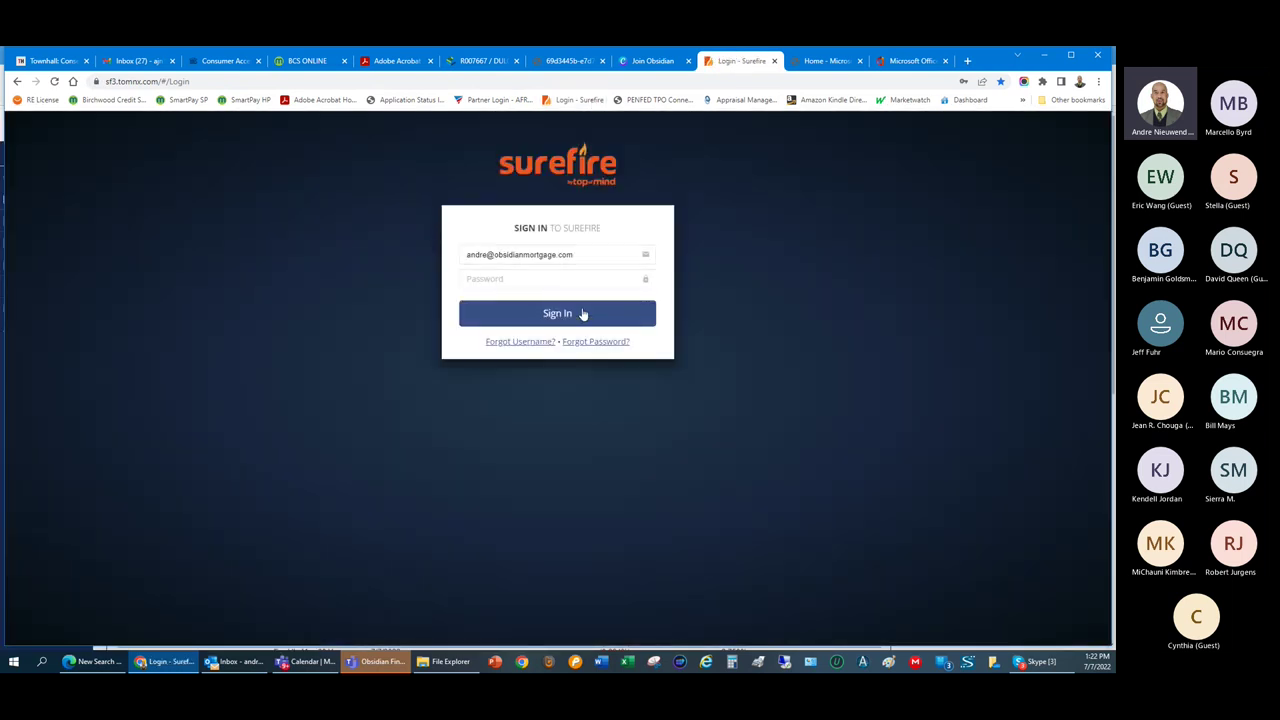
left_click(580, 282)
left_click(586, 304)
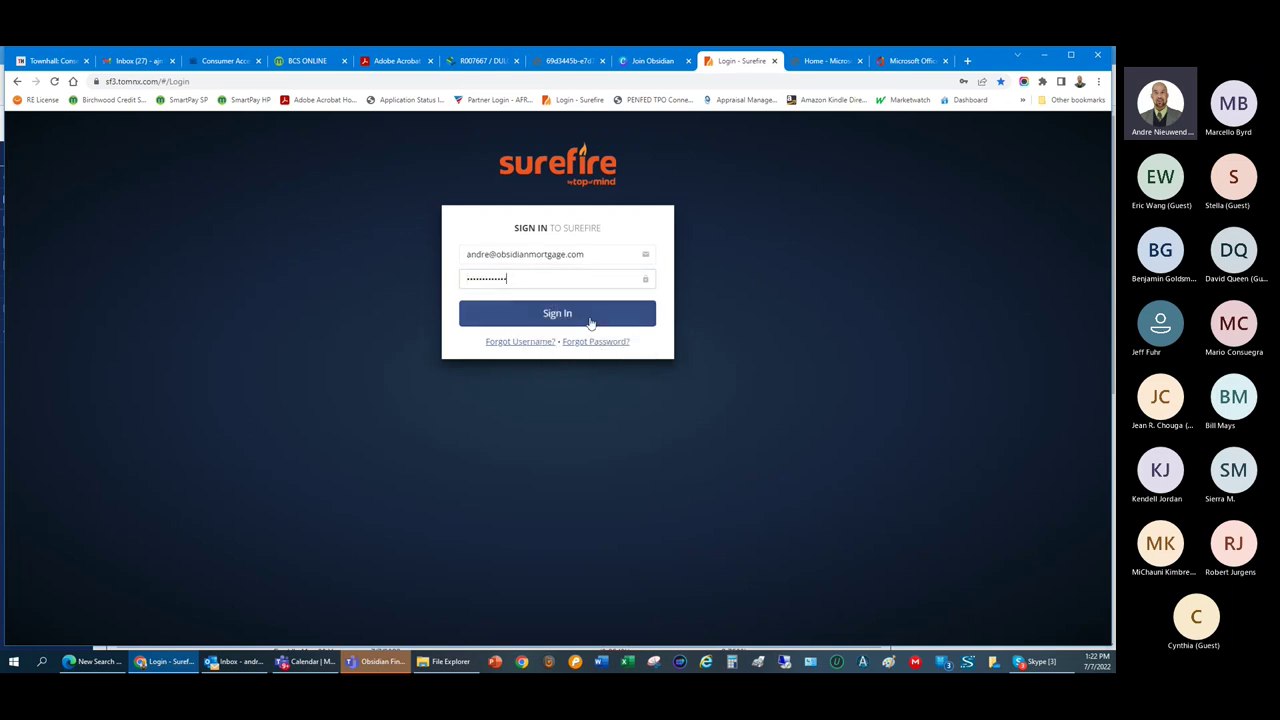
left_click(590, 315)
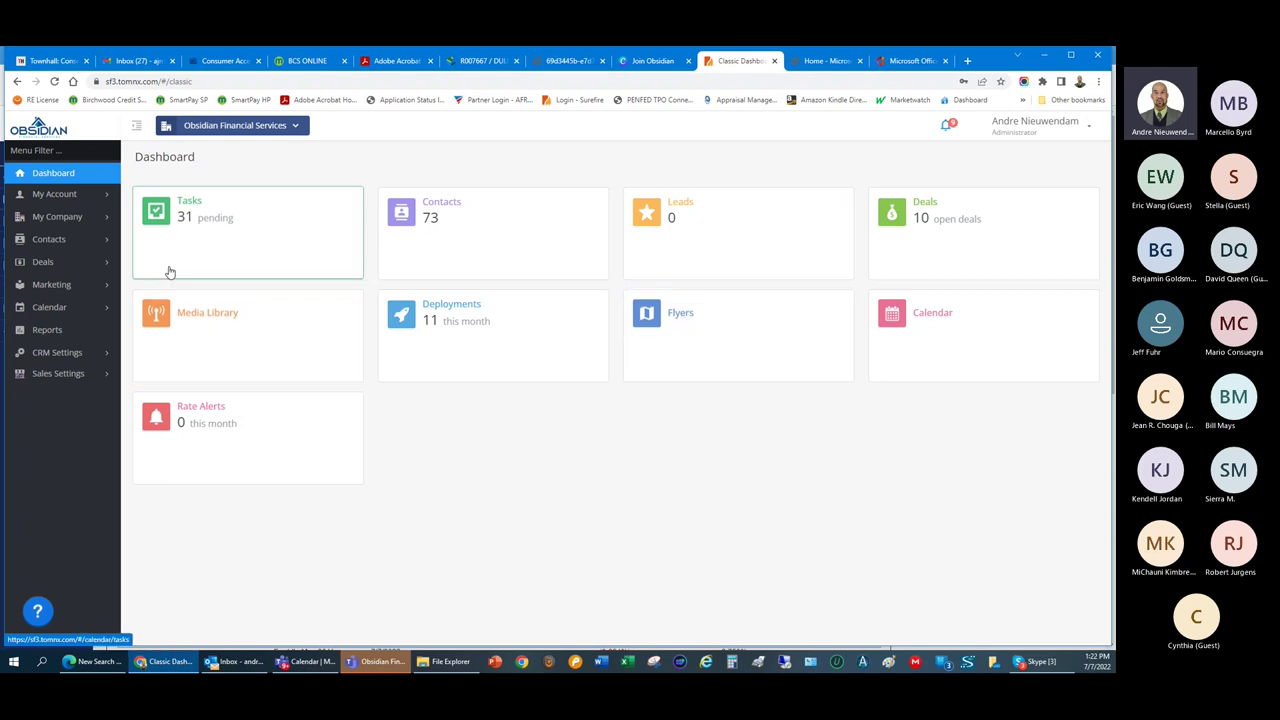
- Open the Single Property Sites list from Surefire's marketing tools and view the site of the $119,900 Uniontown listing
left_click(104, 288)
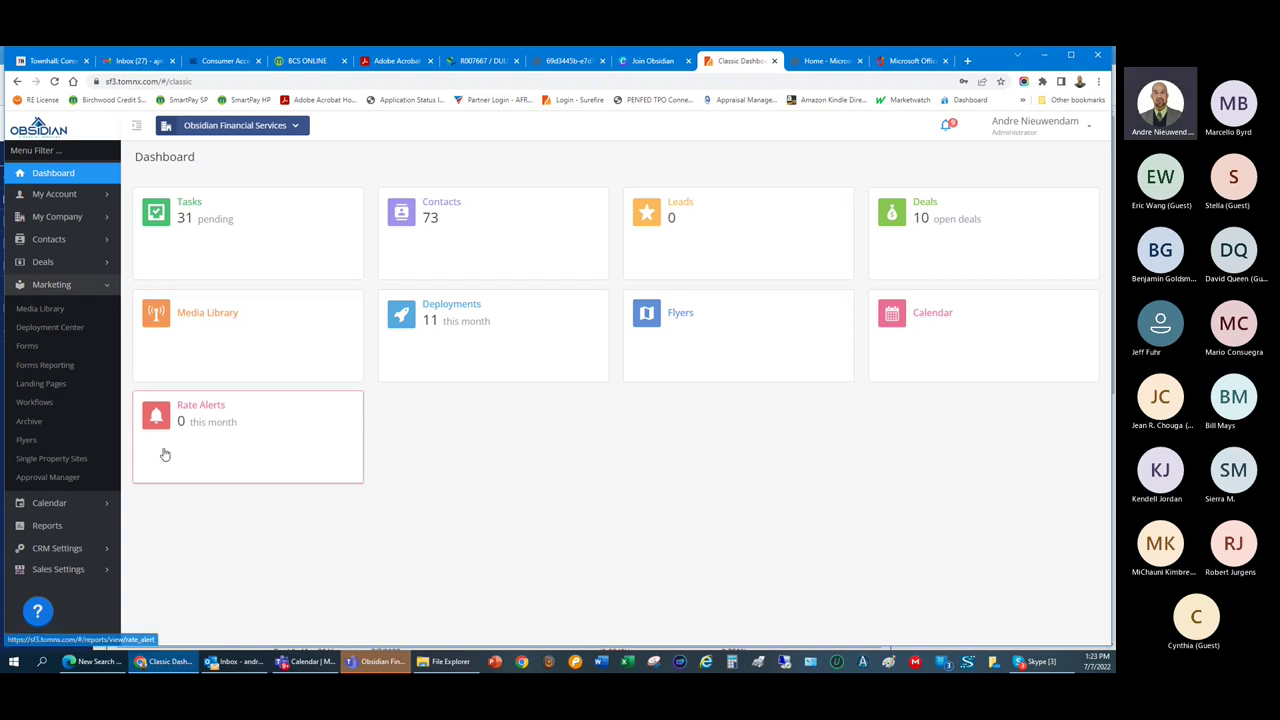
left_click(66, 460)
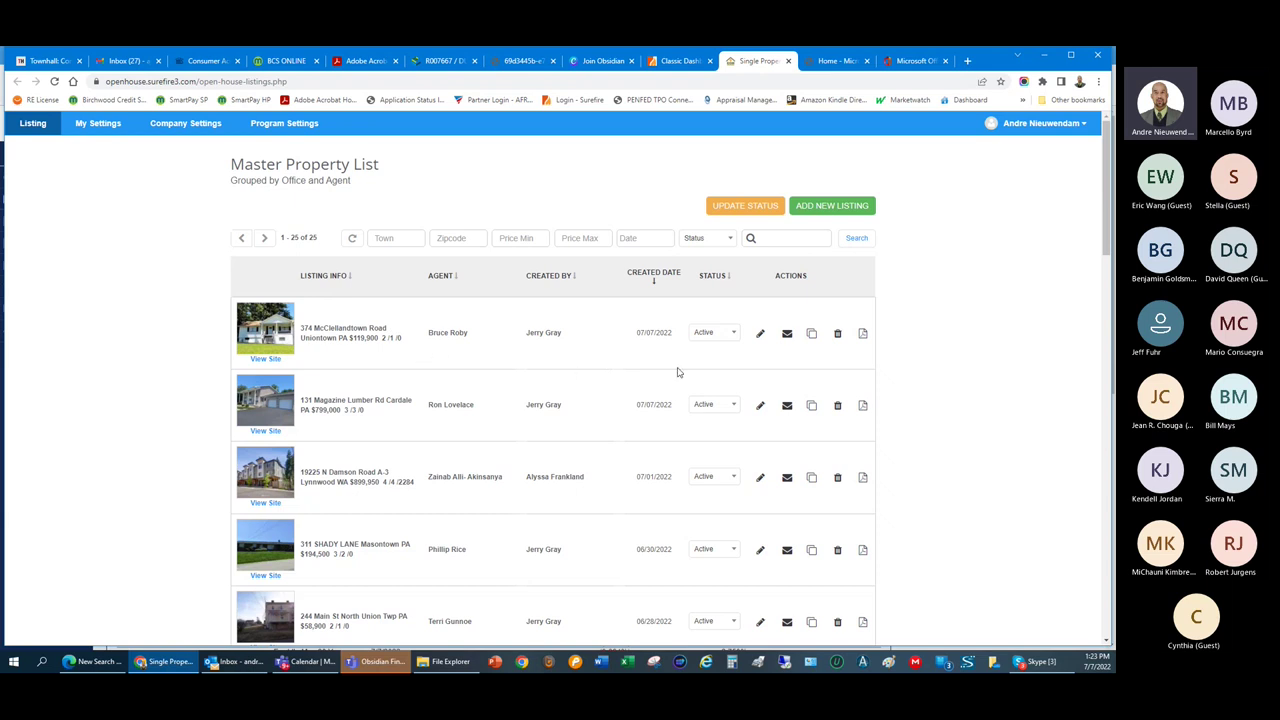
left_click(274, 366)
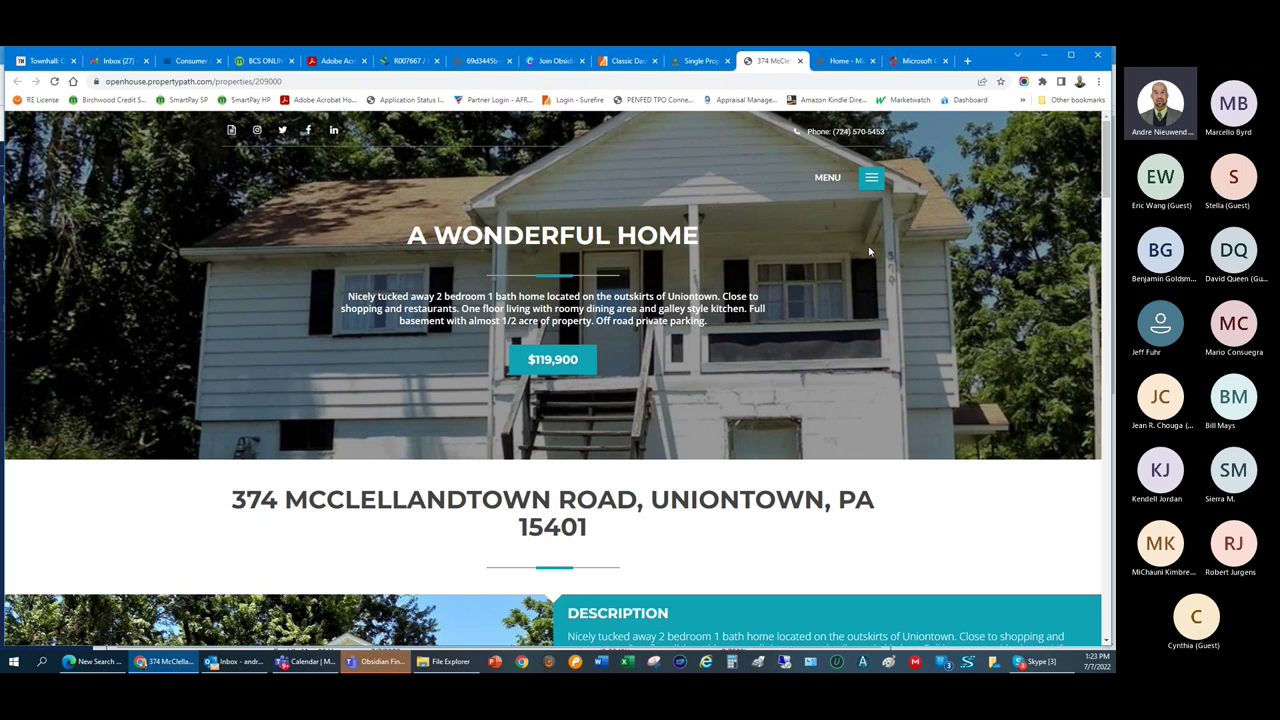
- Examine the property site's description, gallery, location, area details, payment estimate, and agent and mortgage pro sections
scroll(869, 251, "down", 4)
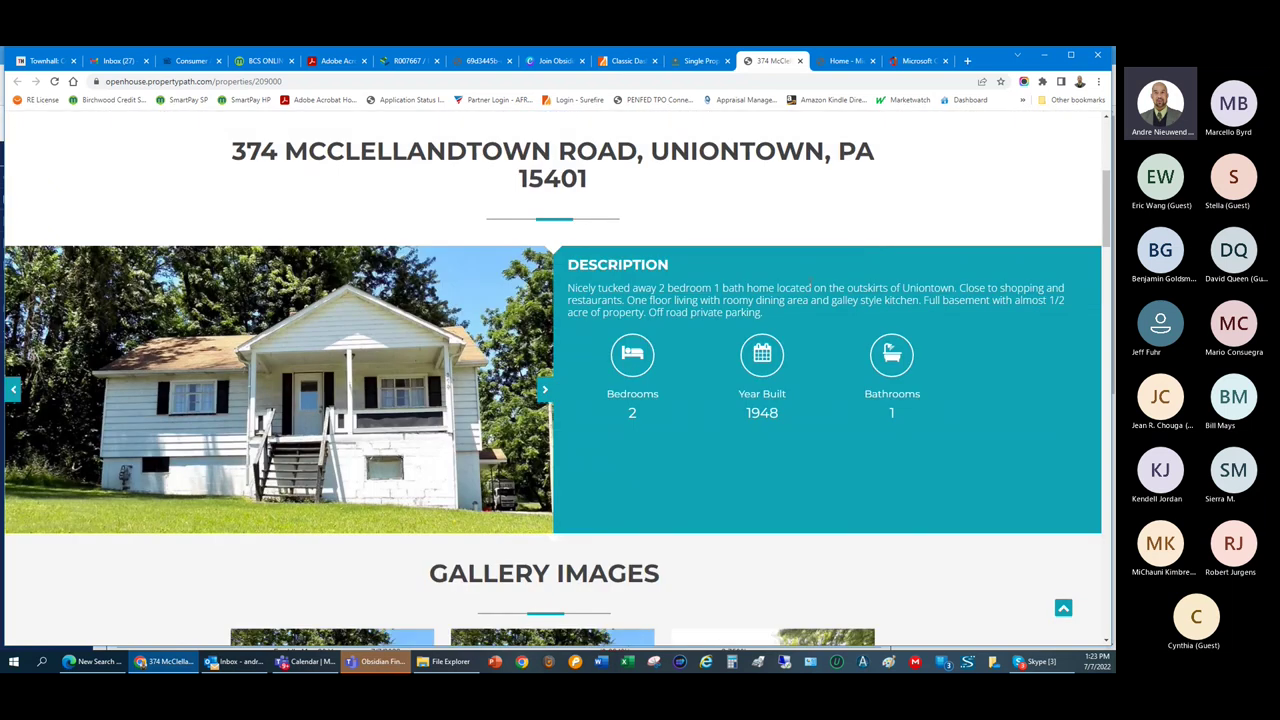
scroll(814, 216, "down", 5)
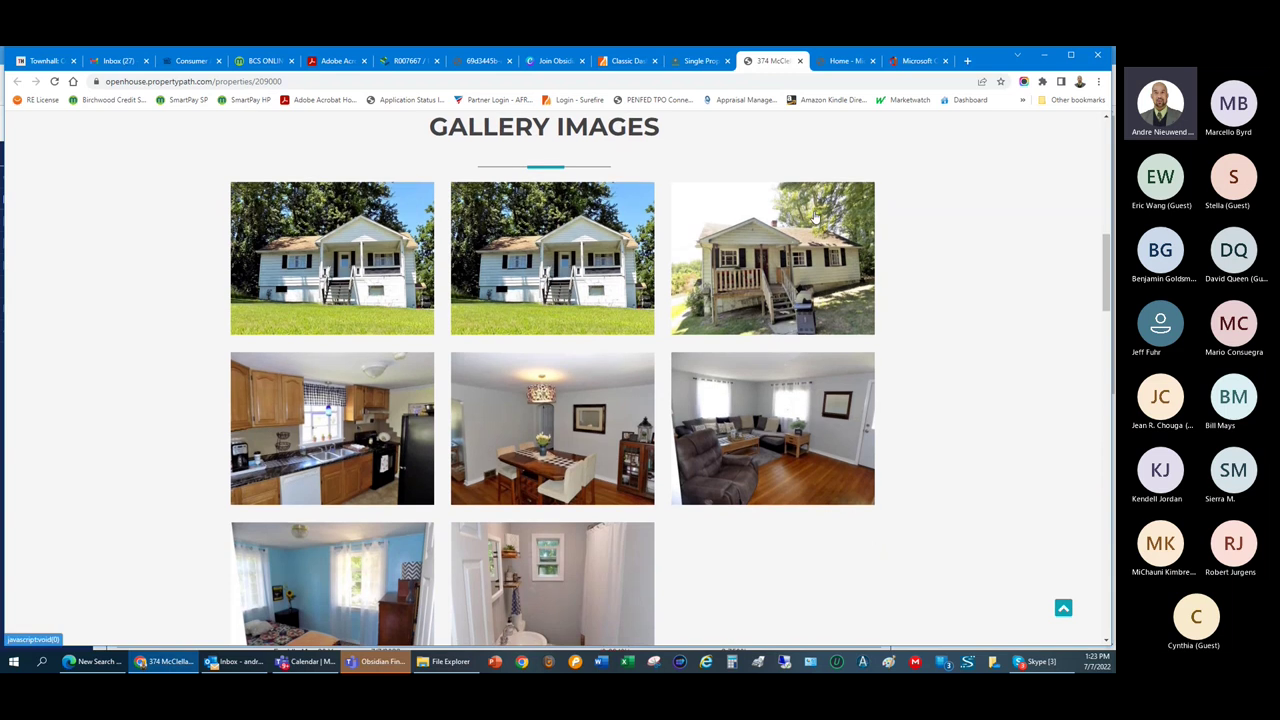
scroll(790, 260, "down", 2)
scroll(764, 324, "down", 3)
scroll(764, 324, "down", 5)
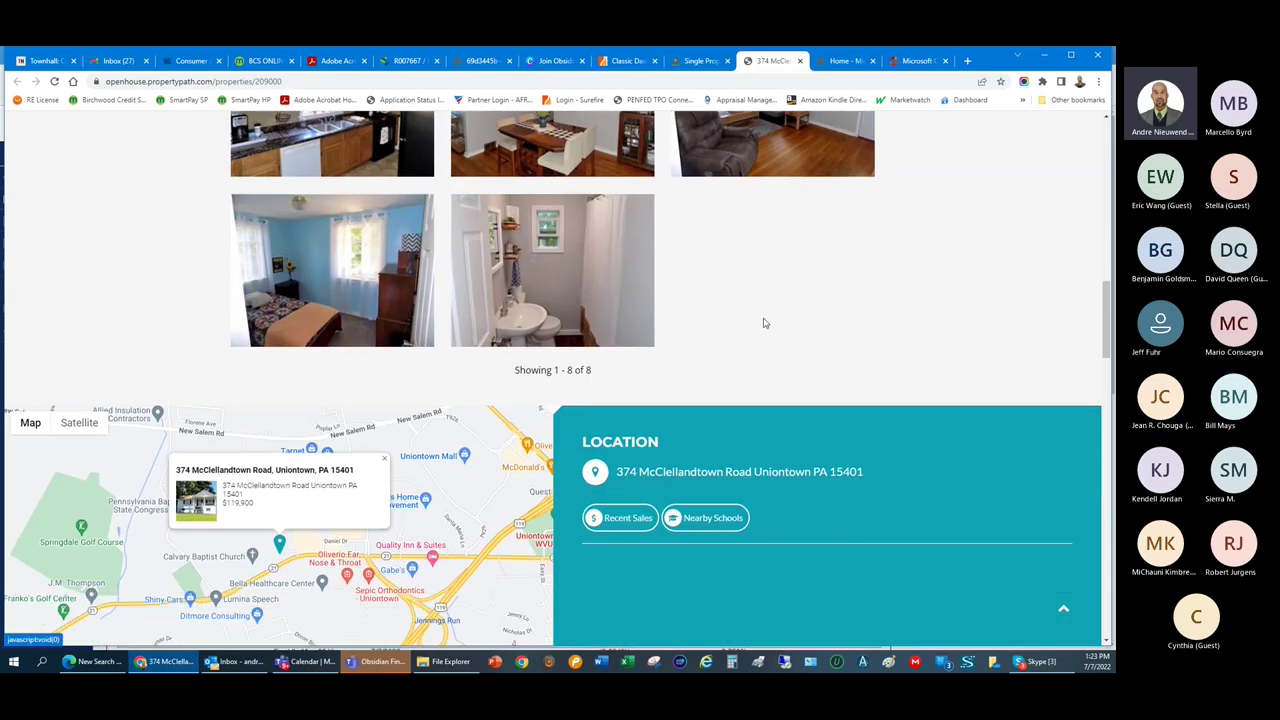
scroll(763, 323, "down", 3)
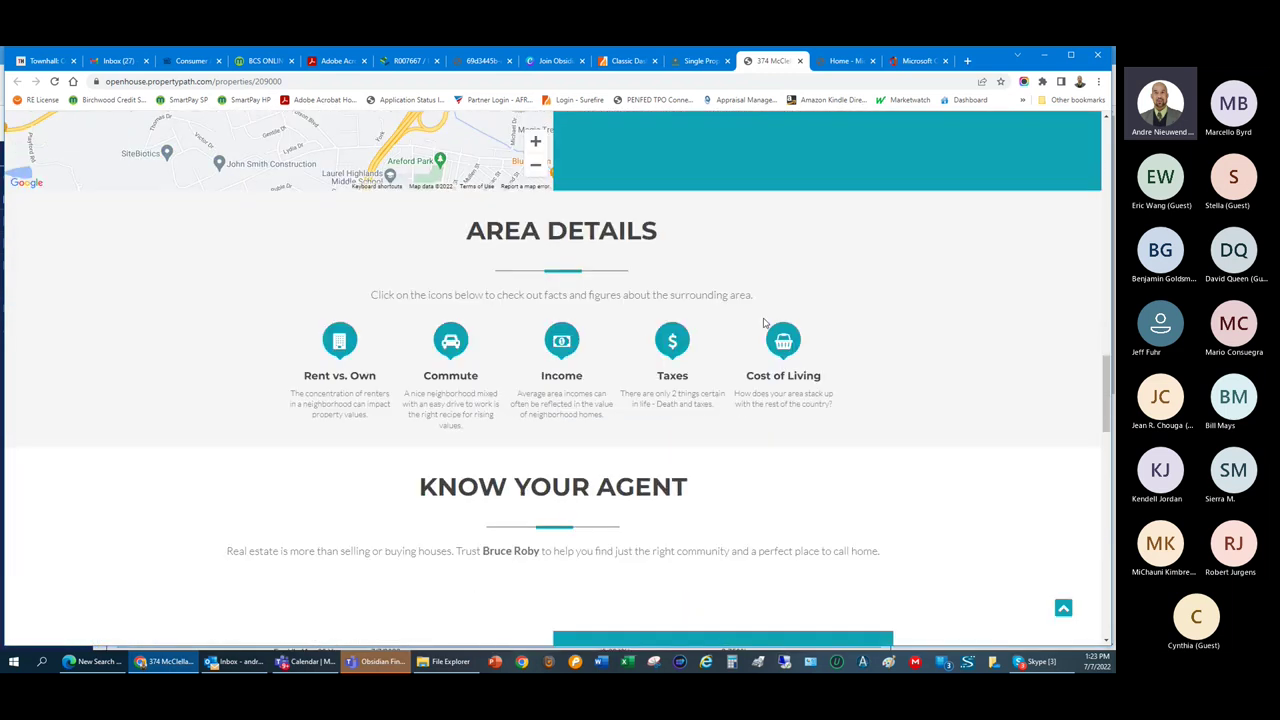
scroll(763, 323, "down", 4)
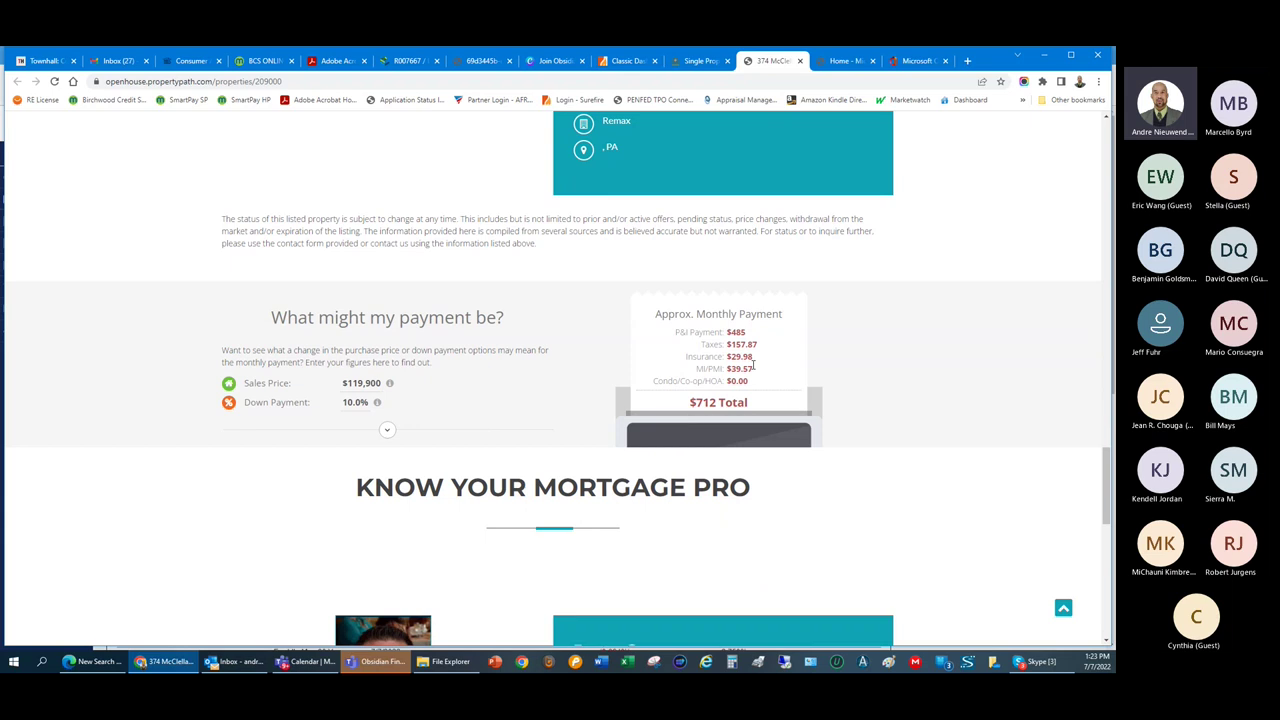
scroll(690, 410, "down", 3)
scroll(753, 367, "down", 1)
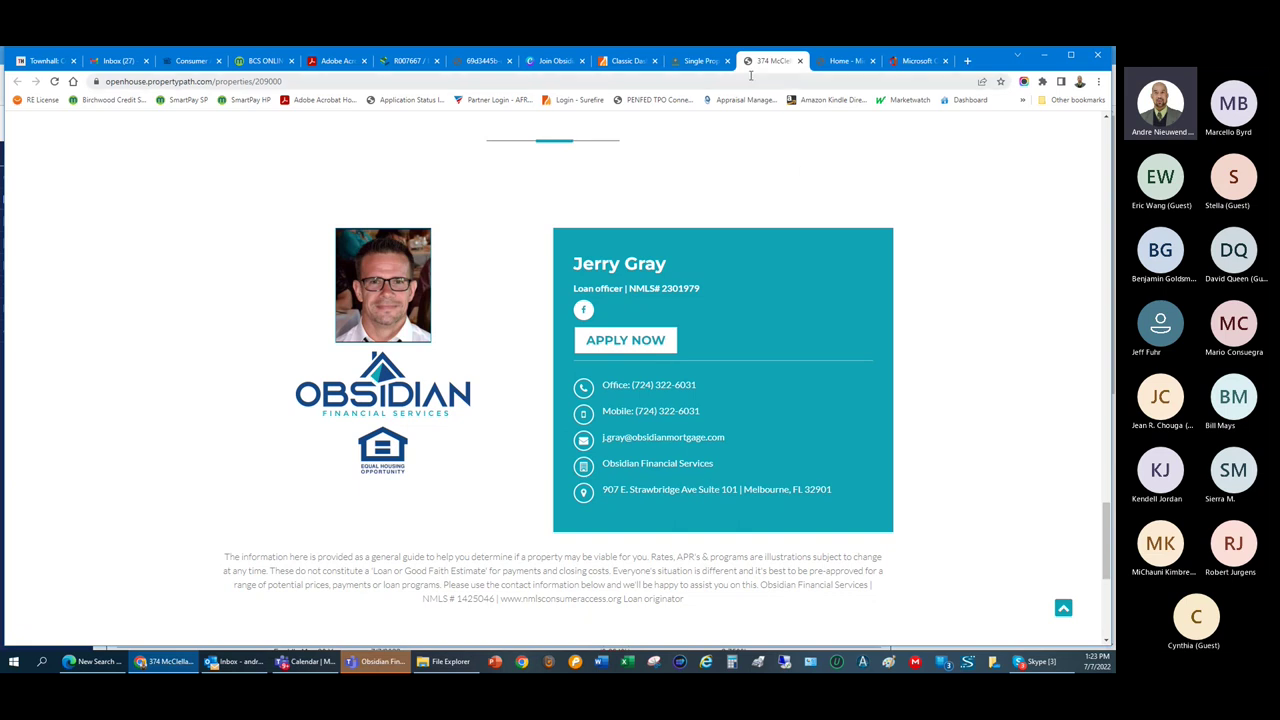
- Return to the Master Property List and browse the other active and in-contract listings
left_click(709, 62)
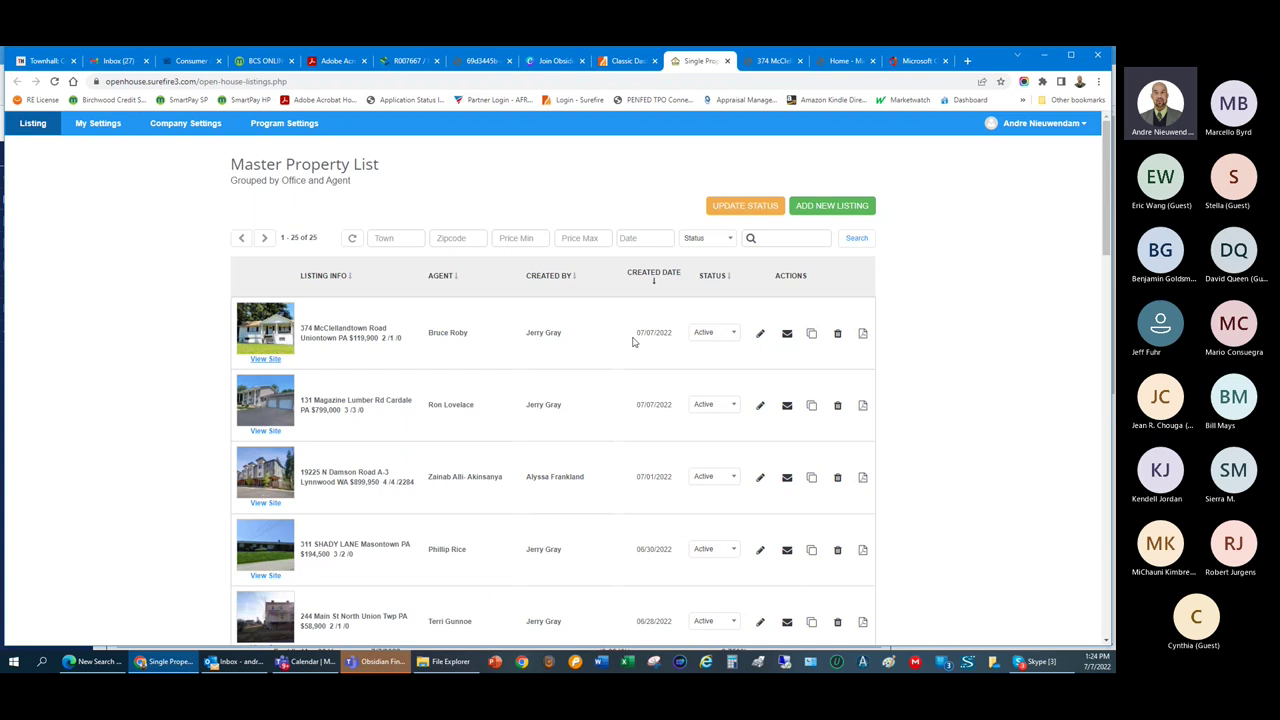
scroll(632, 342, "down", 1)
scroll(632, 342, "down", 6)
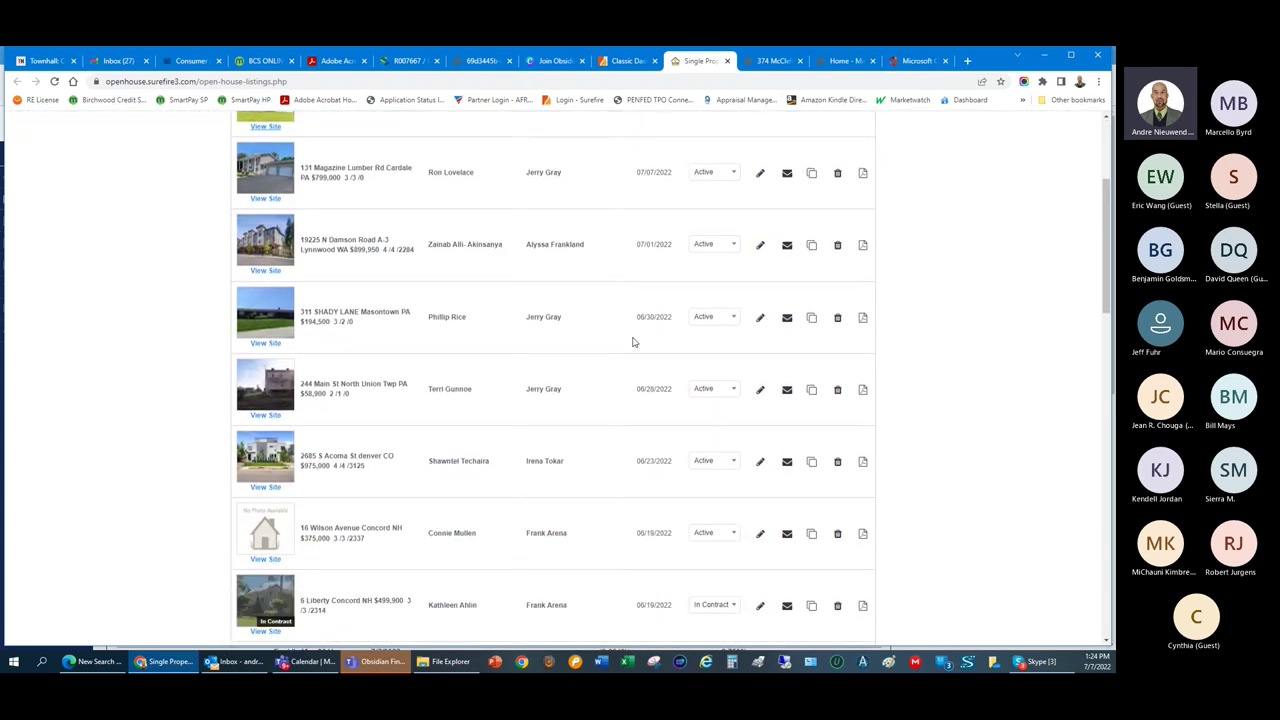
scroll(632, 342, "down", 3)
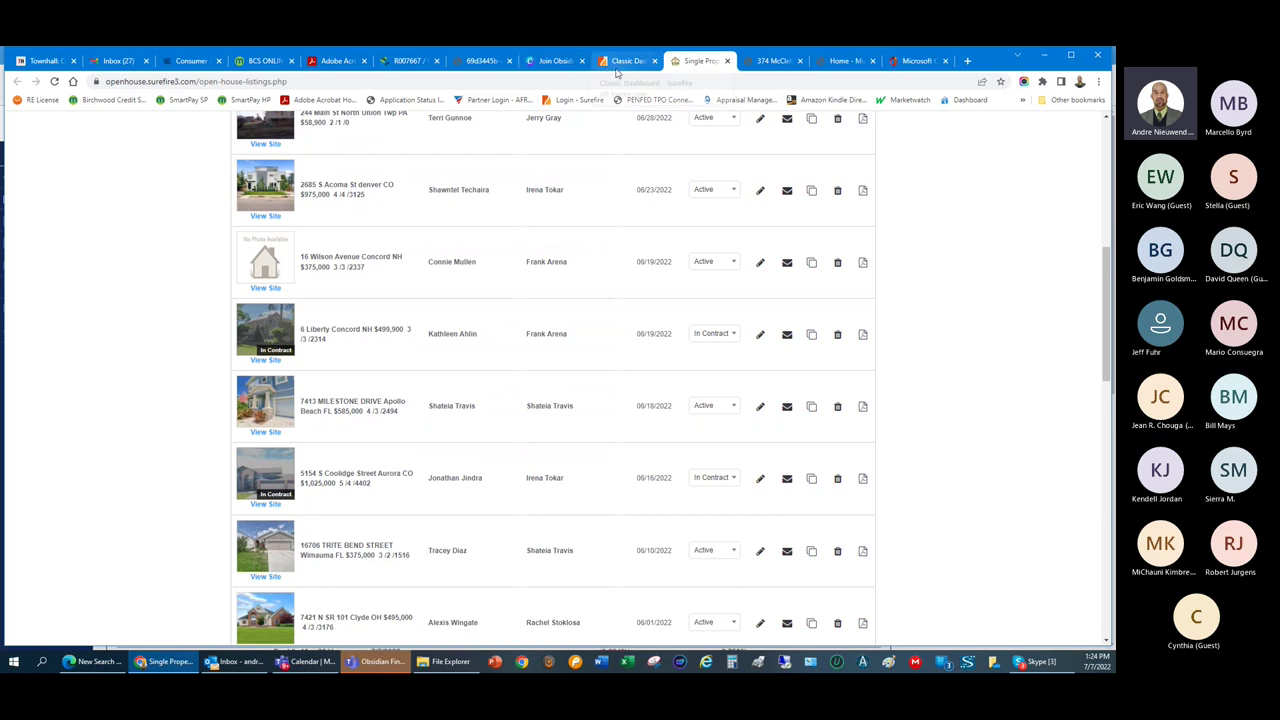
- Return to the Canva presentation and advance from the State of the Art Technology slide past Surefire & Top of Mind to the following Marketing slide
left_click(555, 61)
mouse_move(1077, 381)
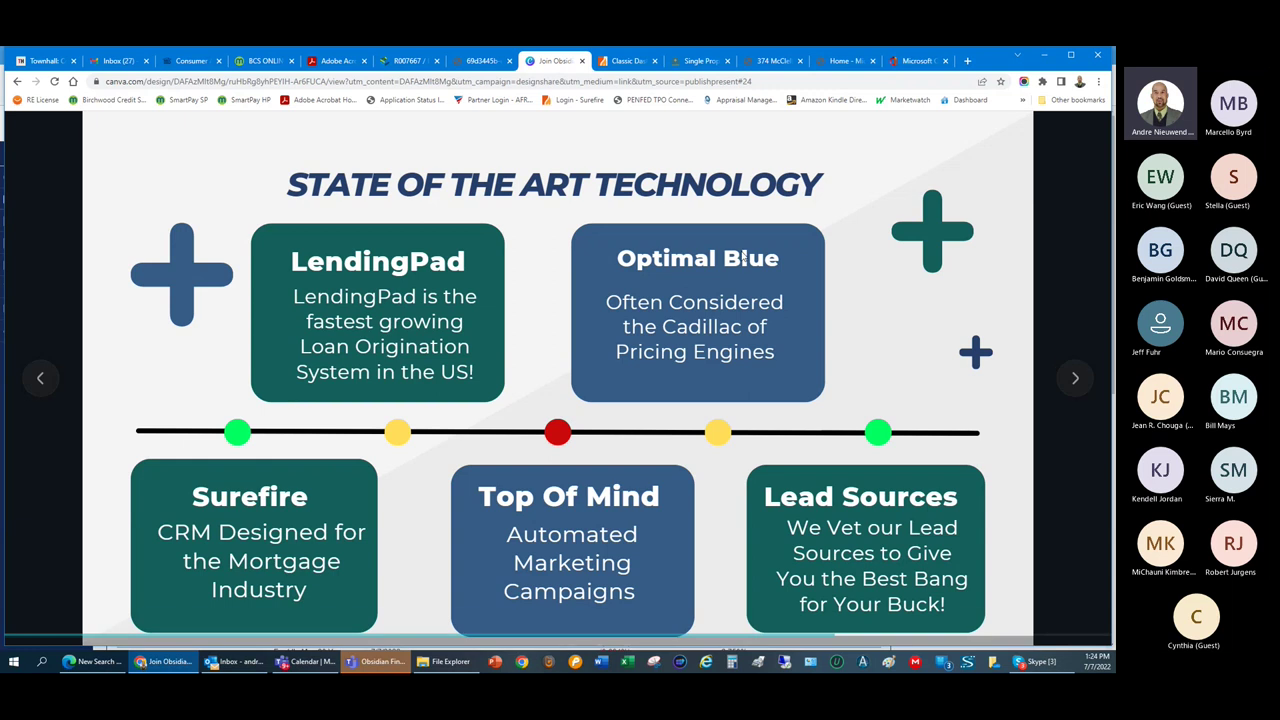
left_click(1069, 378)
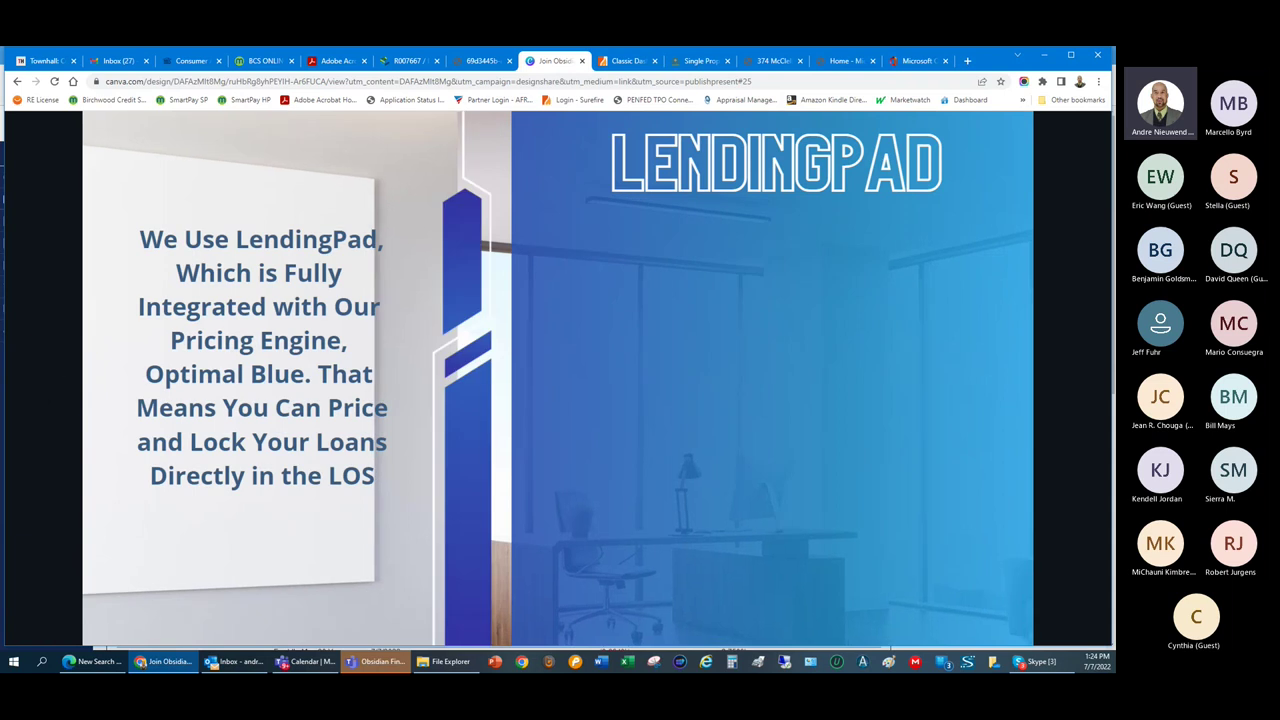
left_click(1069, 378)
left_click(1069, 378)
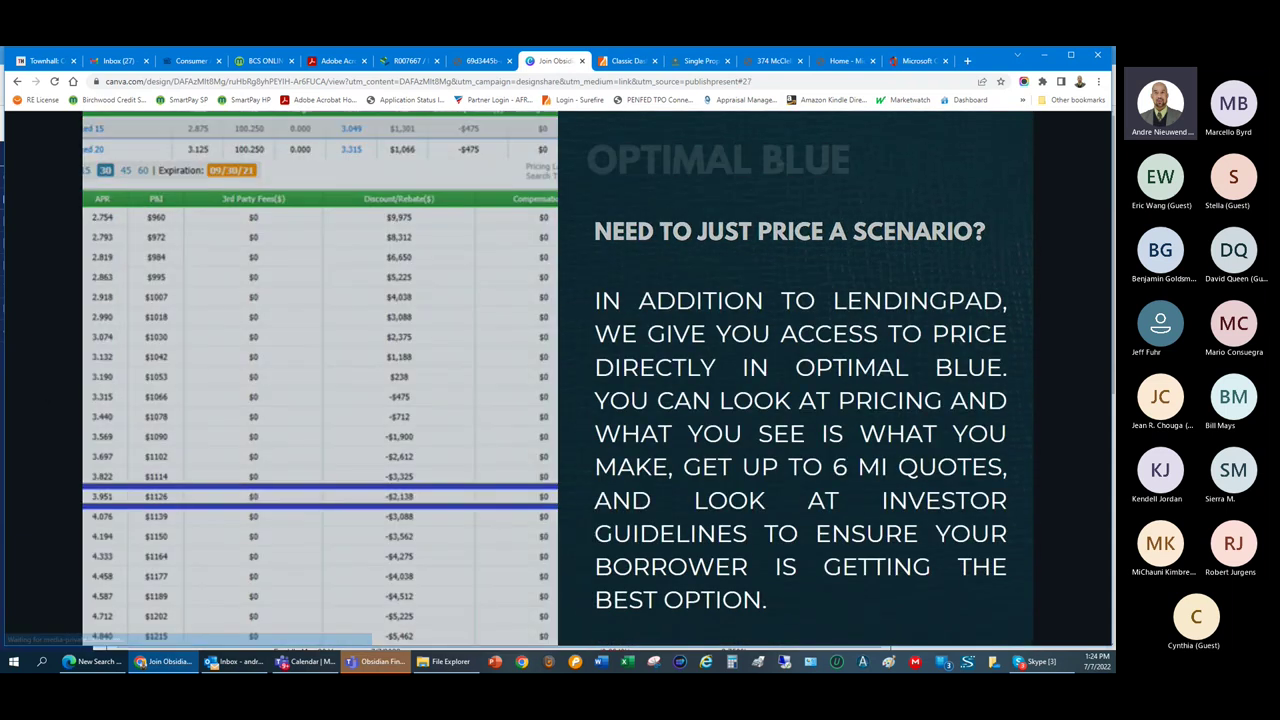
key("Right")
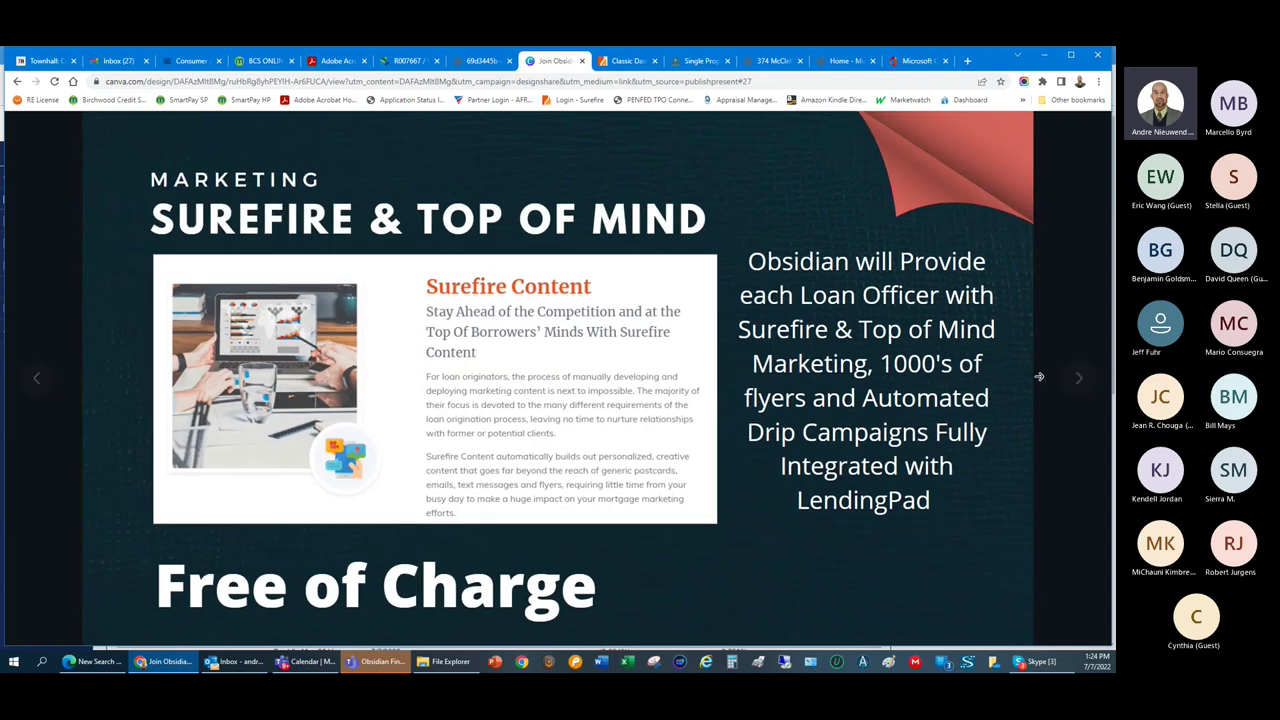
left_click(1069, 380)
left_click(1069, 380)
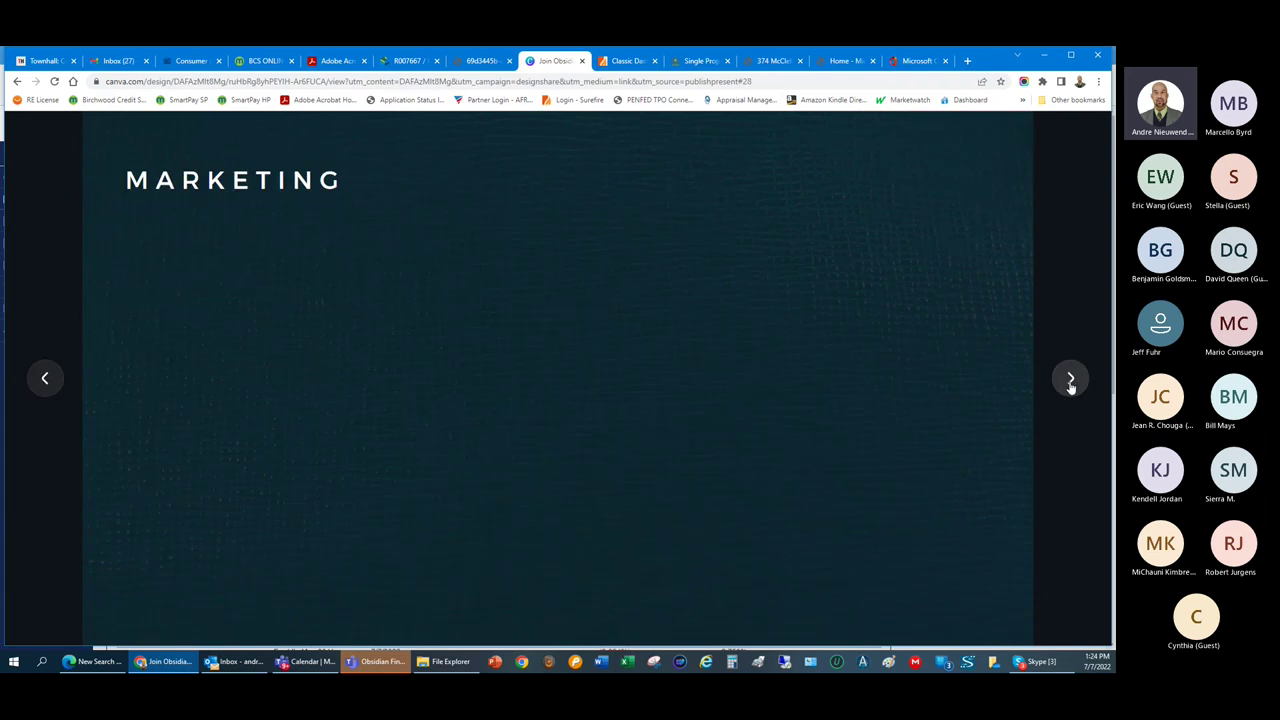